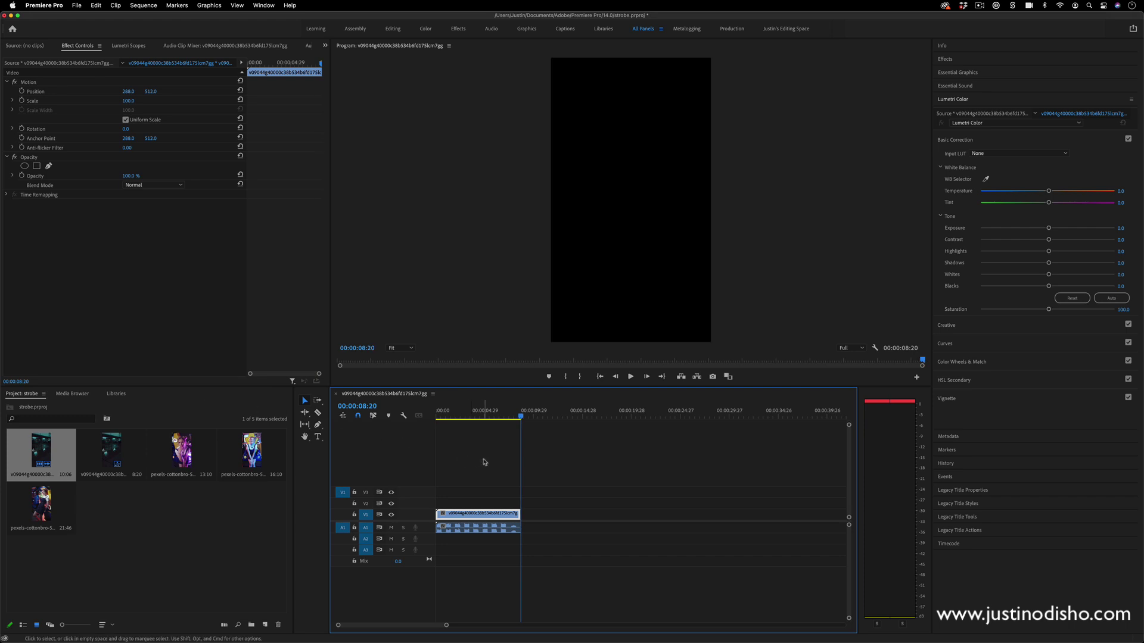
Adjust the timeline view and select, then deselect, the linked clip in the existing sequence.
left_click_drag(446, 624, 394, 625)
scroll(534, 569, "up", 2)
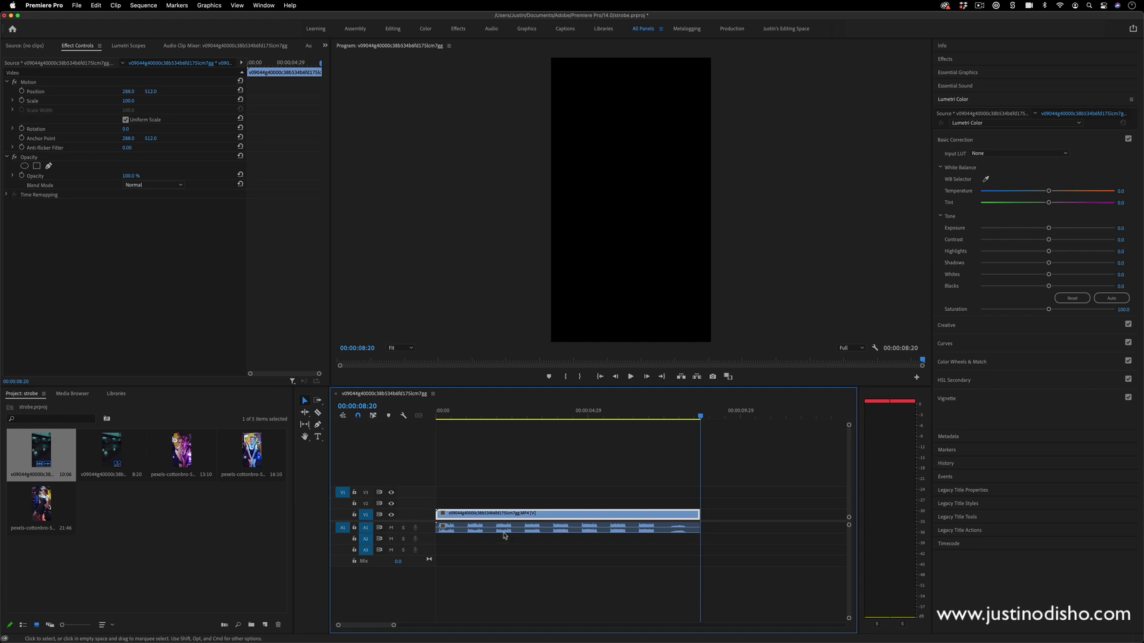
left_click(482, 528)
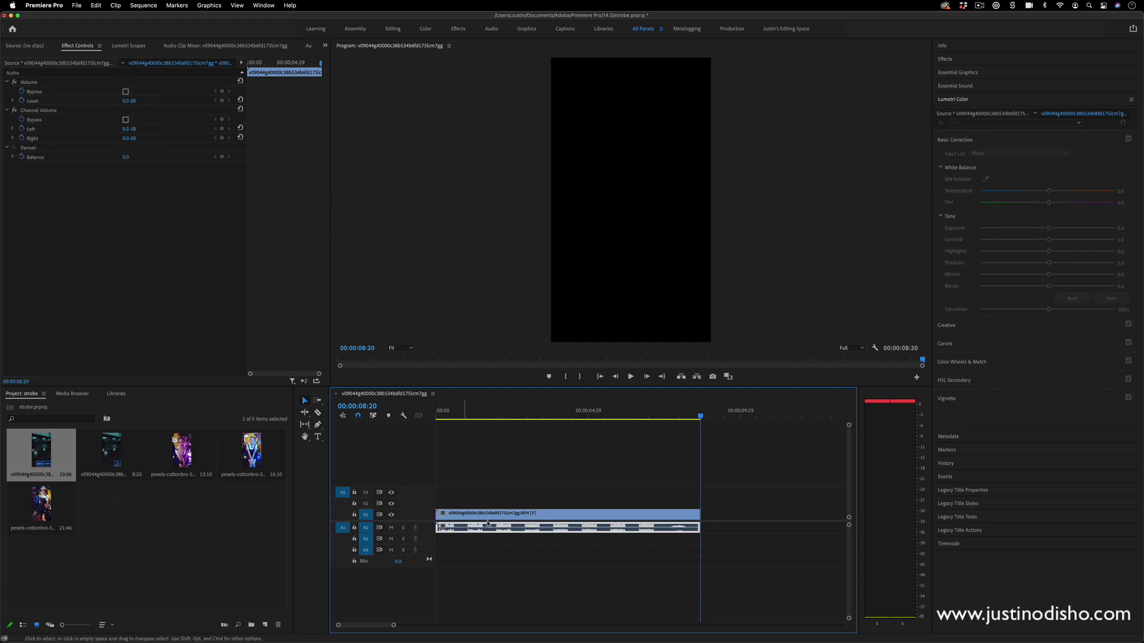
left_click(505, 553)
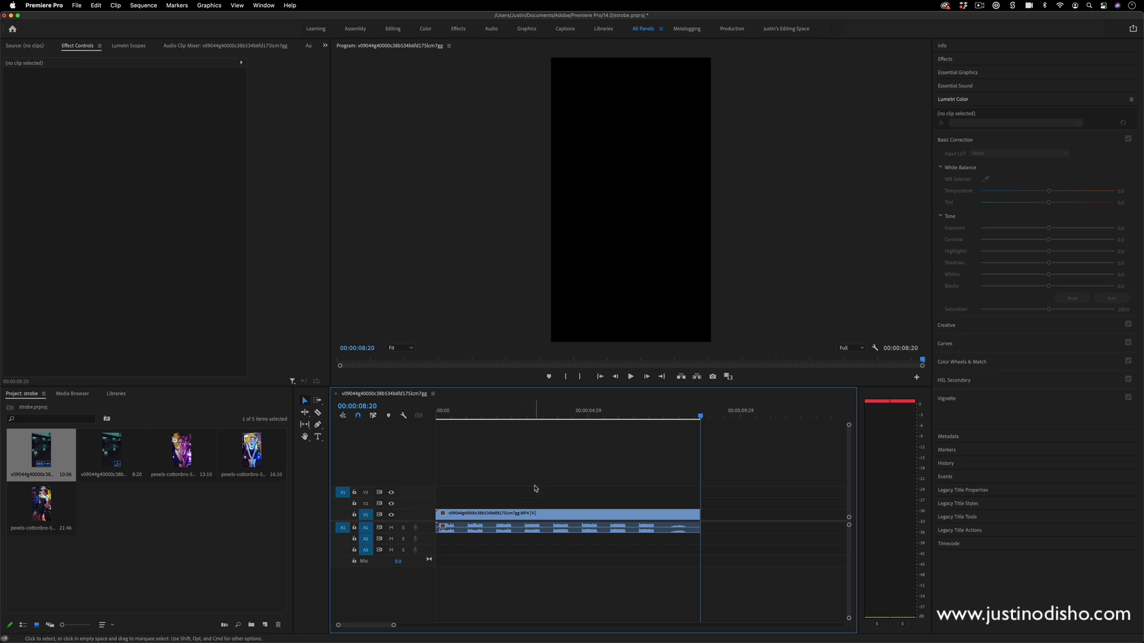
Start a new sequence and set its frame size to 1080 by 1920 in Settings.
left_click(82, 5)
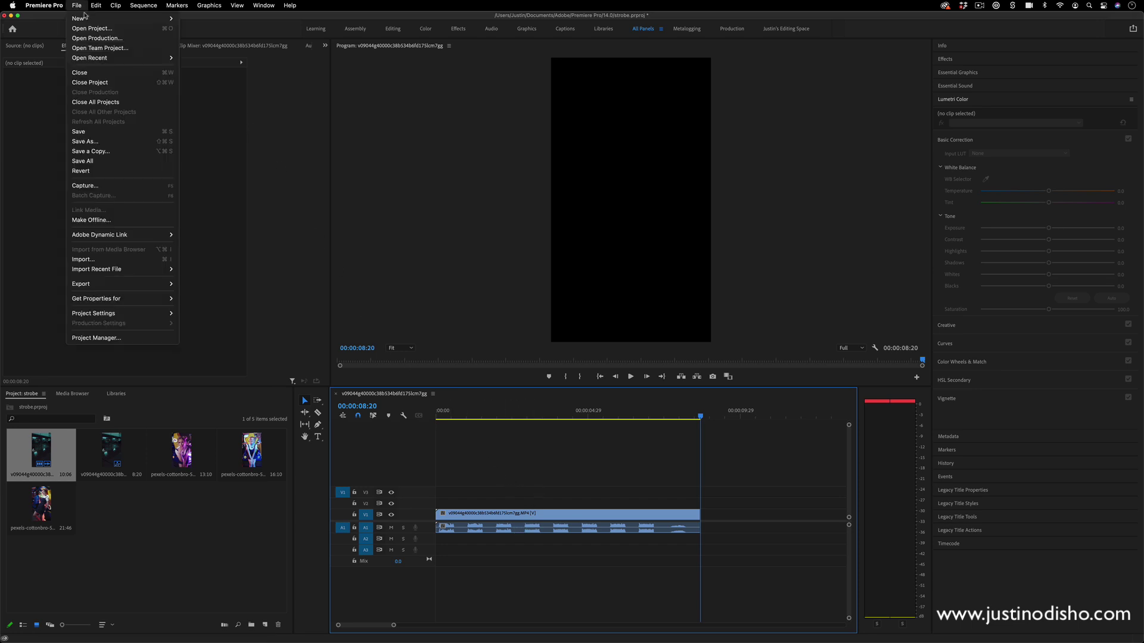
mouse_move(84, 18)
left_click(203, 47)
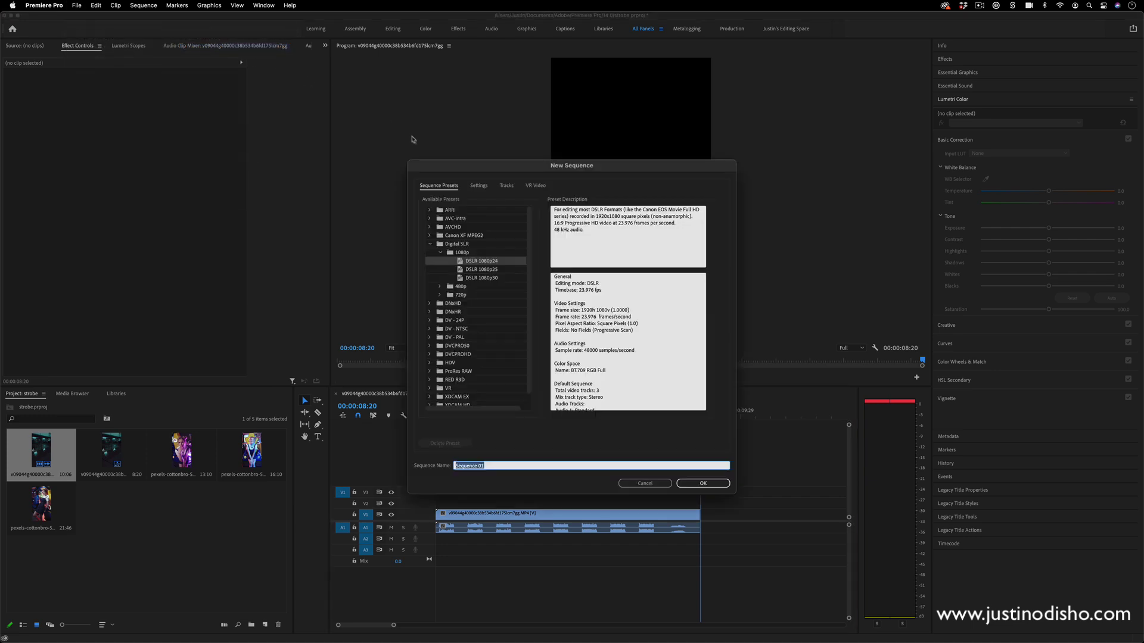
left_click(480, 186)
left_click(441, 186)
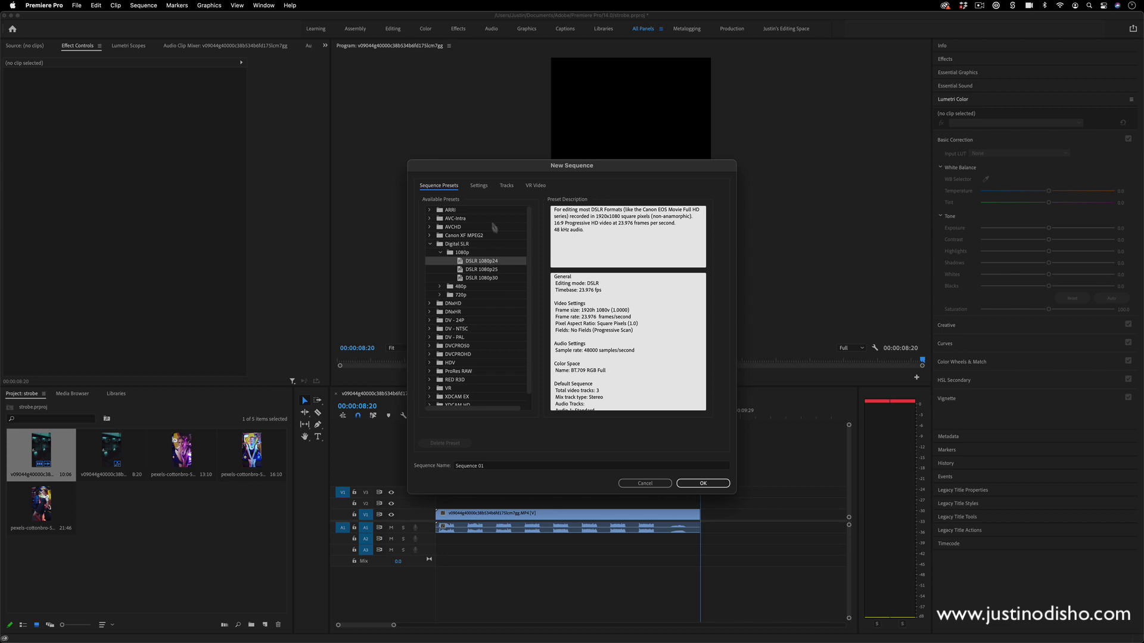
left_click(478, 187)
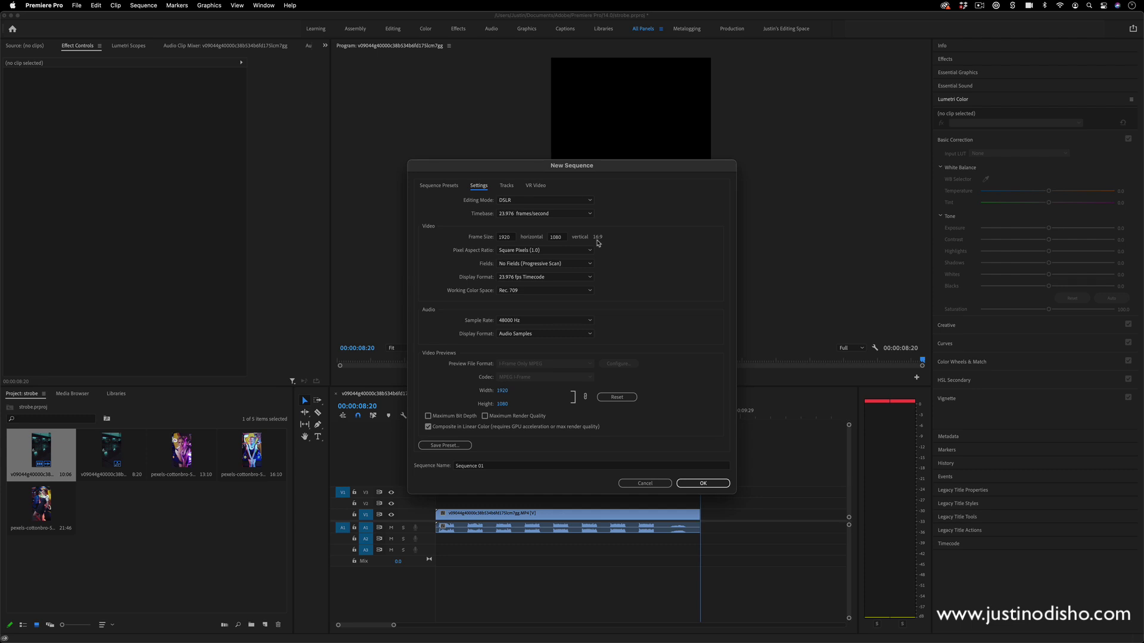
double_click(511, 239)
double_click(558, 239)
type("1920")
key("Tab")
Create the vertical sequence, add only the first clip's music, and trim it to 7:16.
left_click(718, 485)
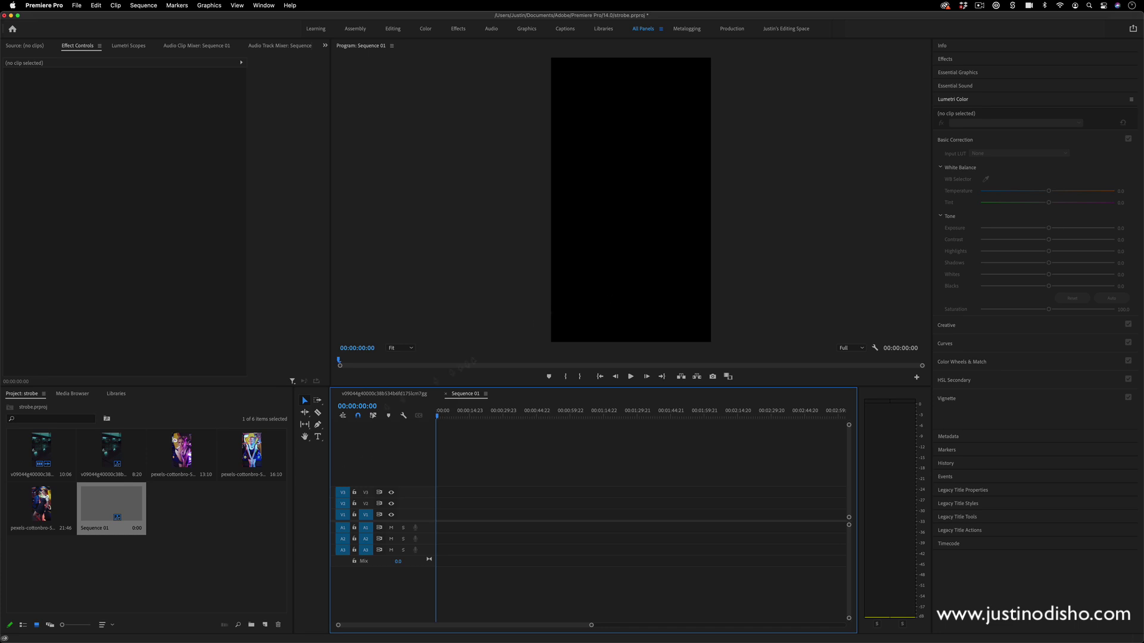
left_click_drag(38, 459, 446, 514)
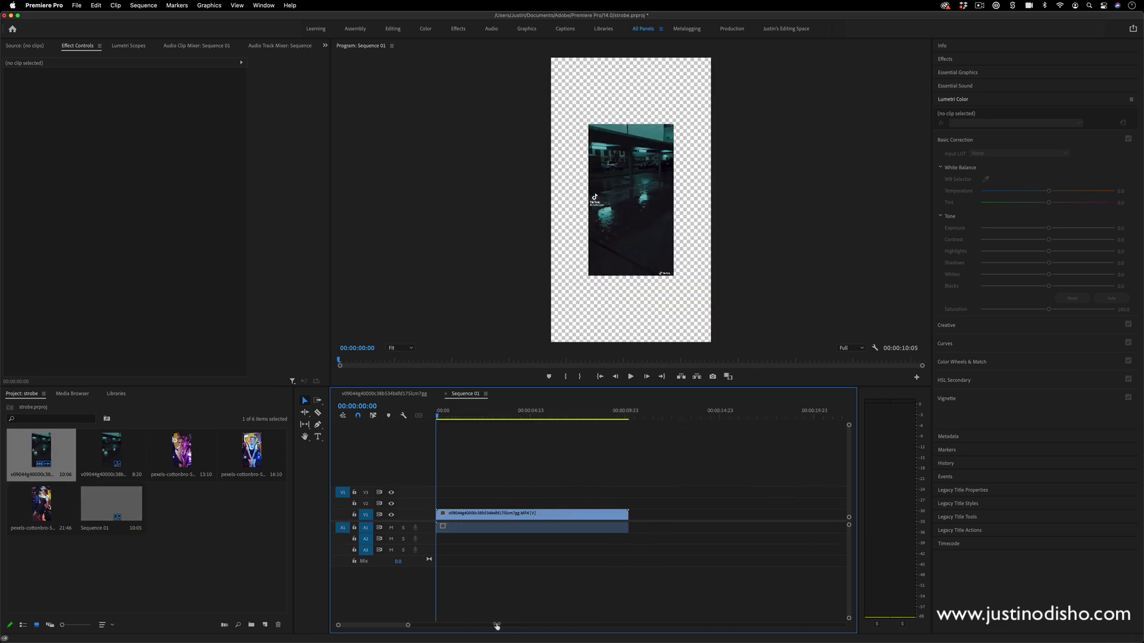
left_click(536, 514)
key("BackSpace")
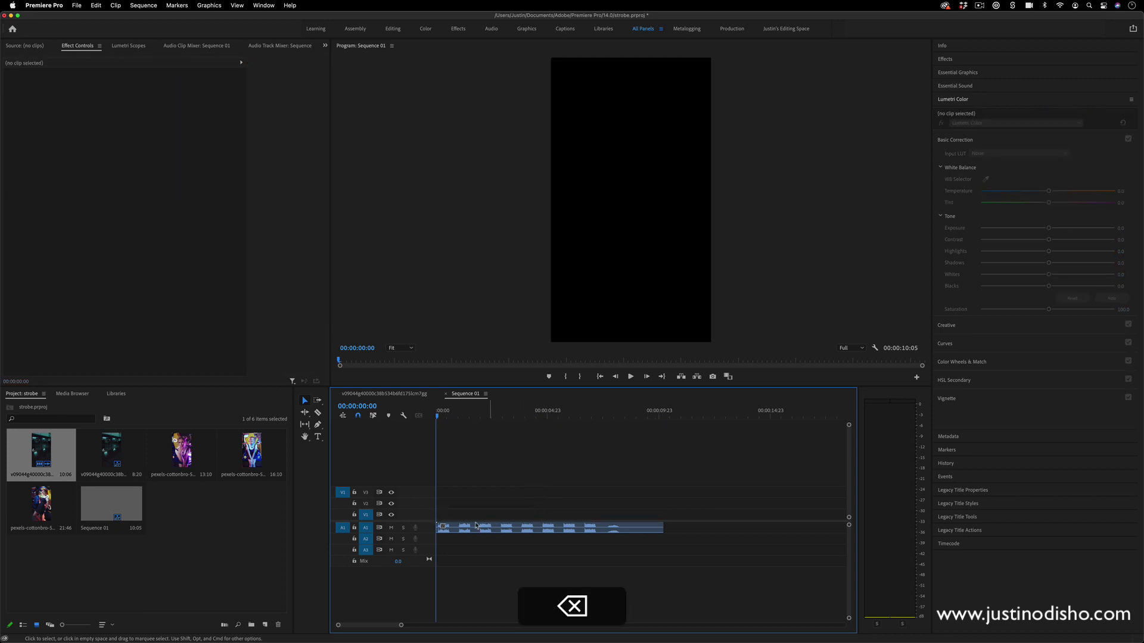
left_click_drag(662, 529, 606, 532)
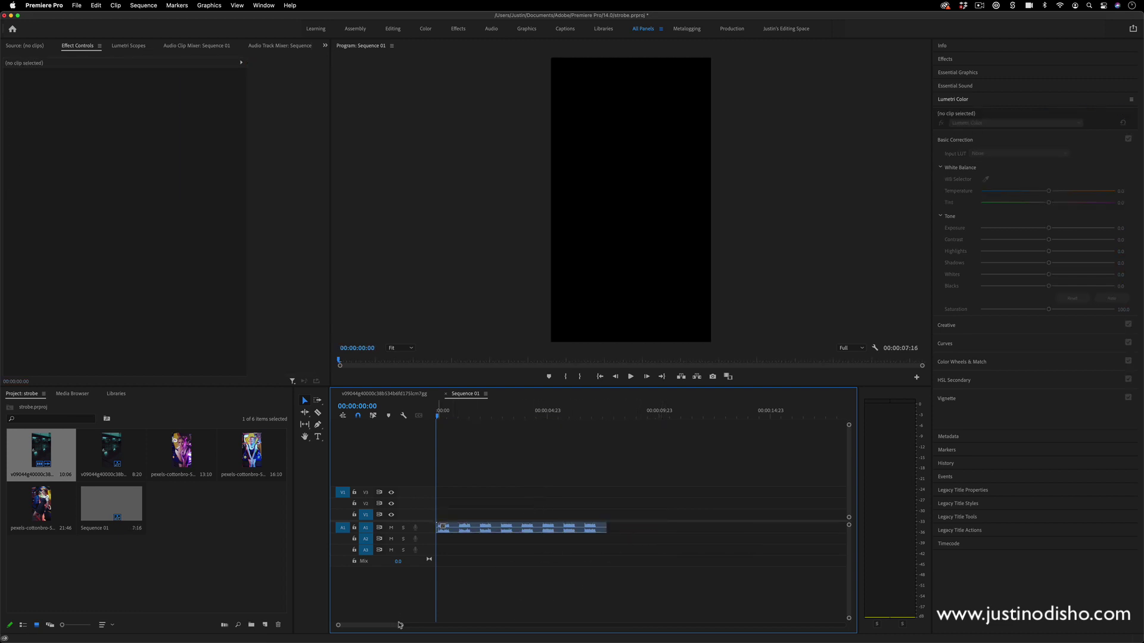
Make audio track A1 taller to show the waveform and pick the 21:46 pexels-cottonbro clip.
left_click_drag(400, 626, 376, 625)
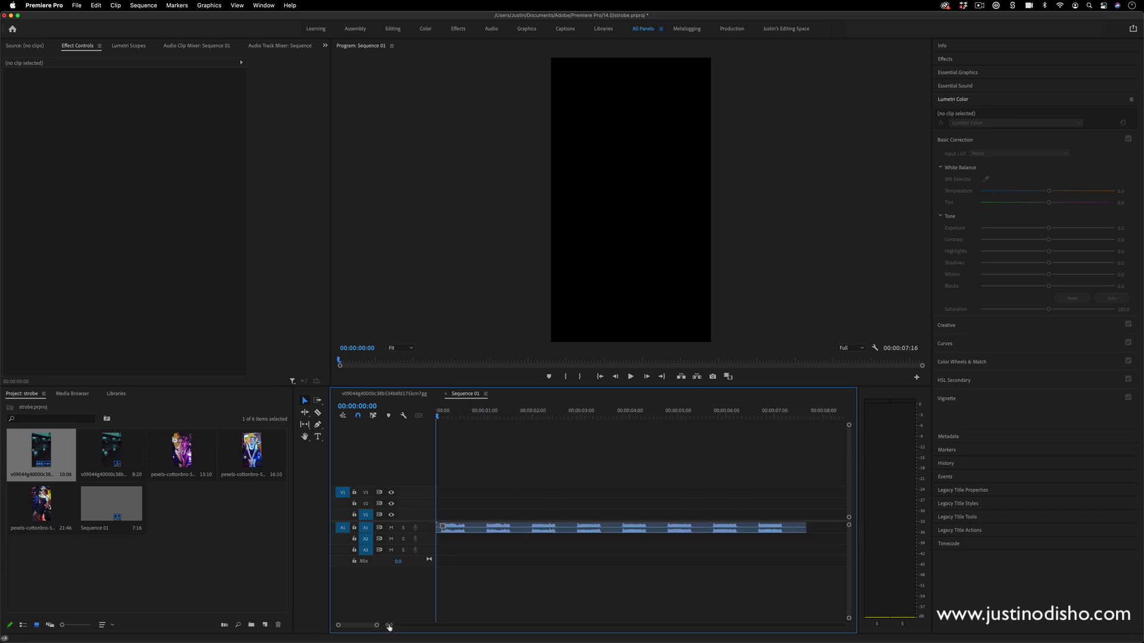
left_click_drag(427, 533, 427, 545)
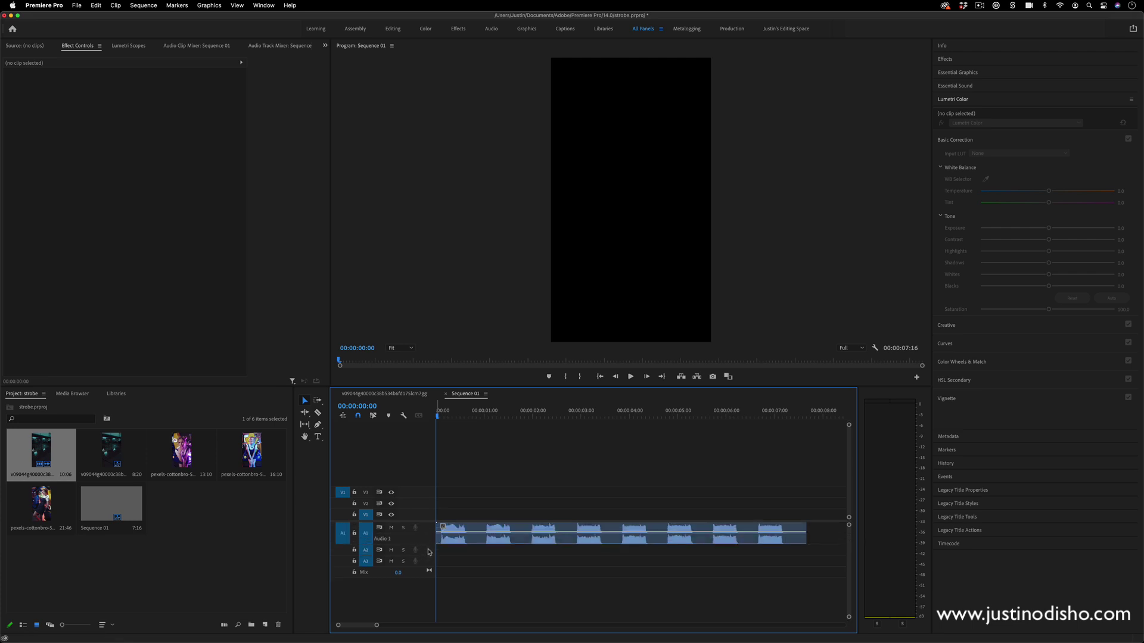
left_click_drag(376, 625, 377, 627)
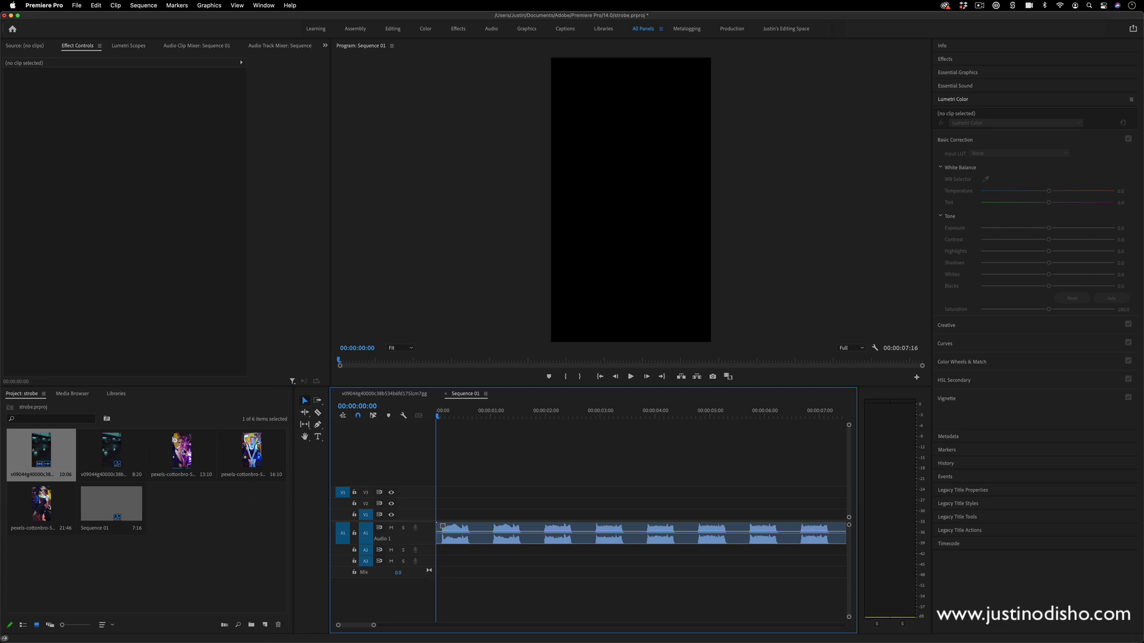
left_click(63, 517)
Lay the pexels-cottonbro clip on V1 over the music, zoom out, and park the playhead at 00:00:00:15.
left_click_drag(61, 482, 426, 513)
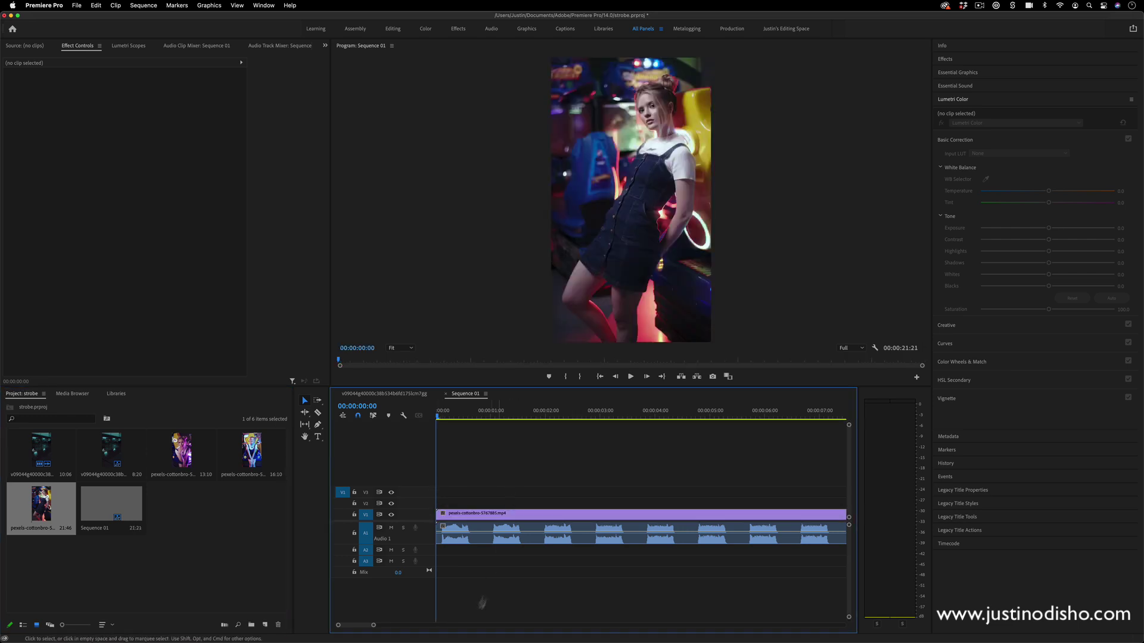
left_click_drag(374, 625, 373, 625)
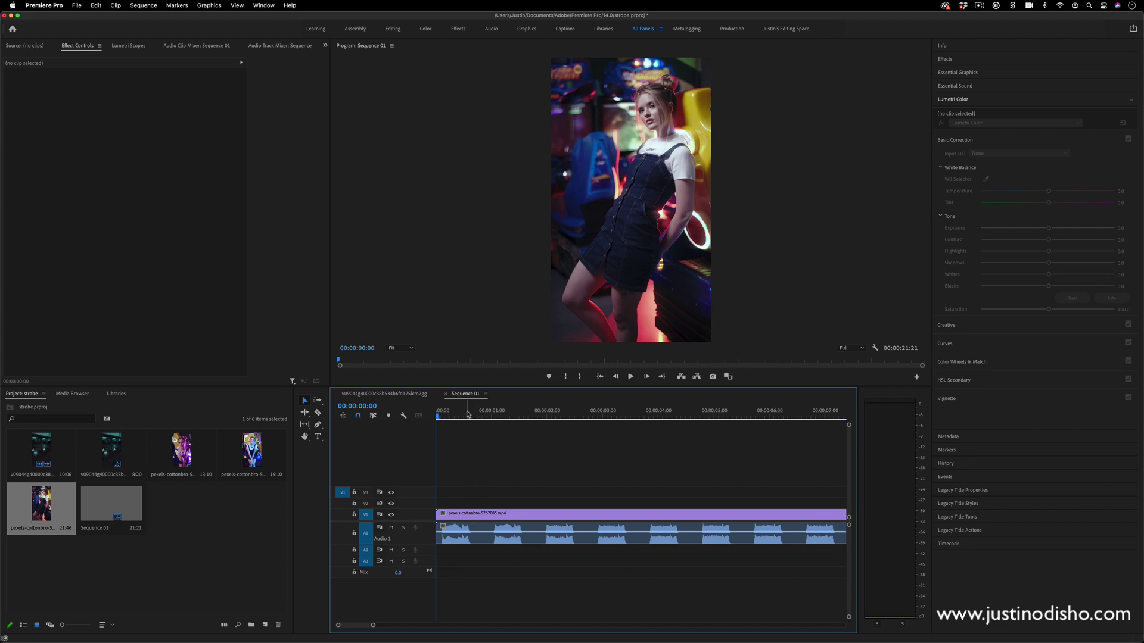
left_click_drag(486, 415, 472, 419)
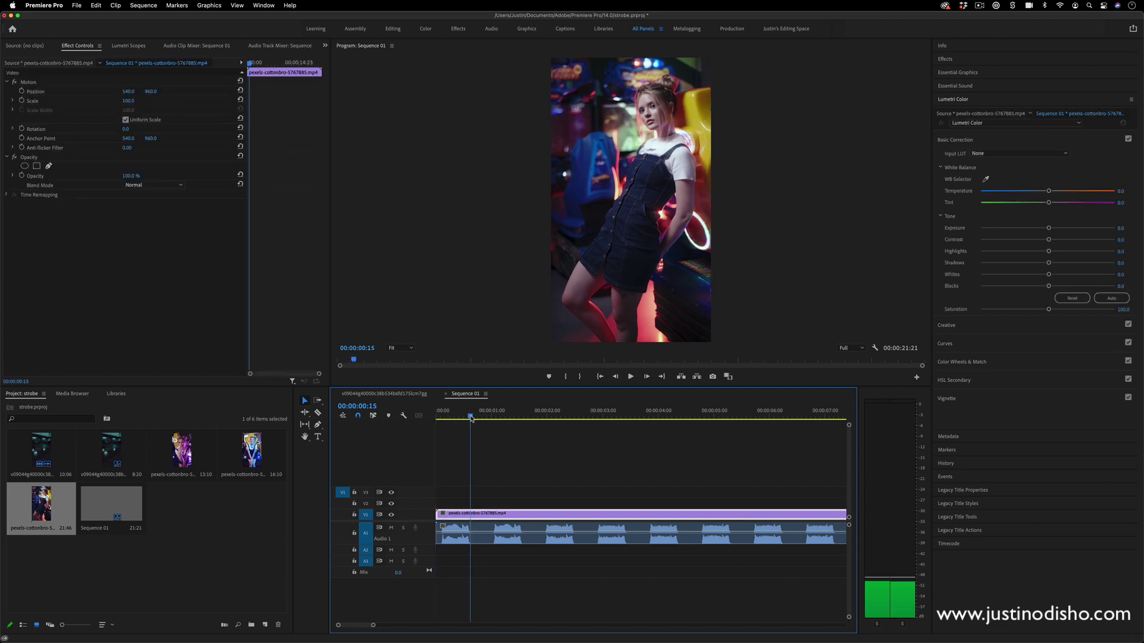
Cut the pexels-cottonbro clip on V1 at 00:00:00:15 with the Razor tool.
key("c")
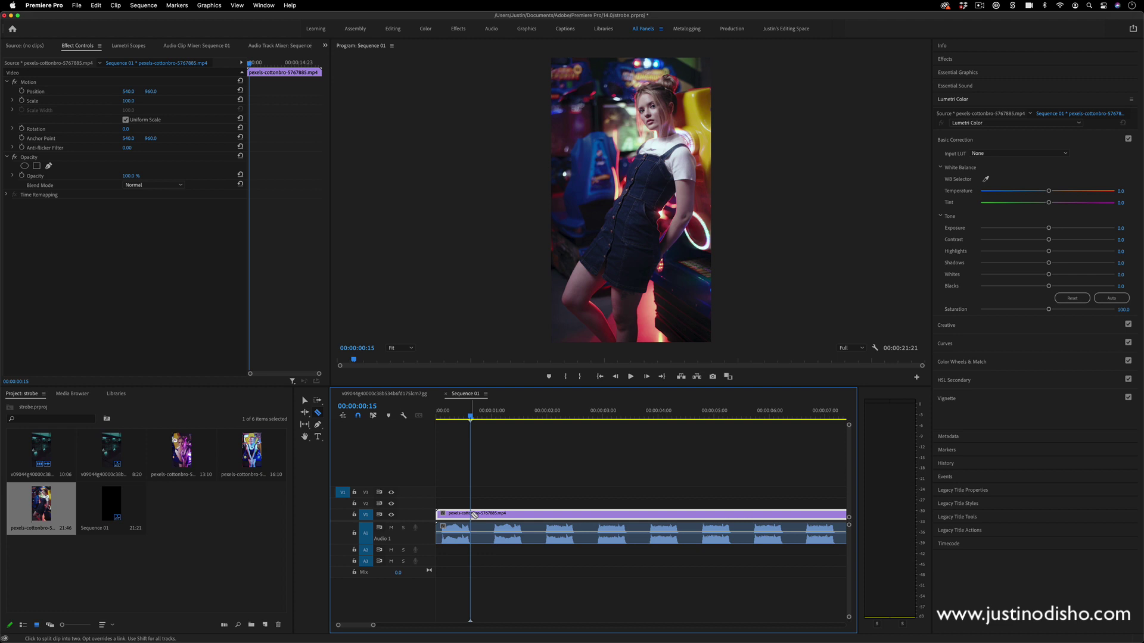
left_click(468, 417)
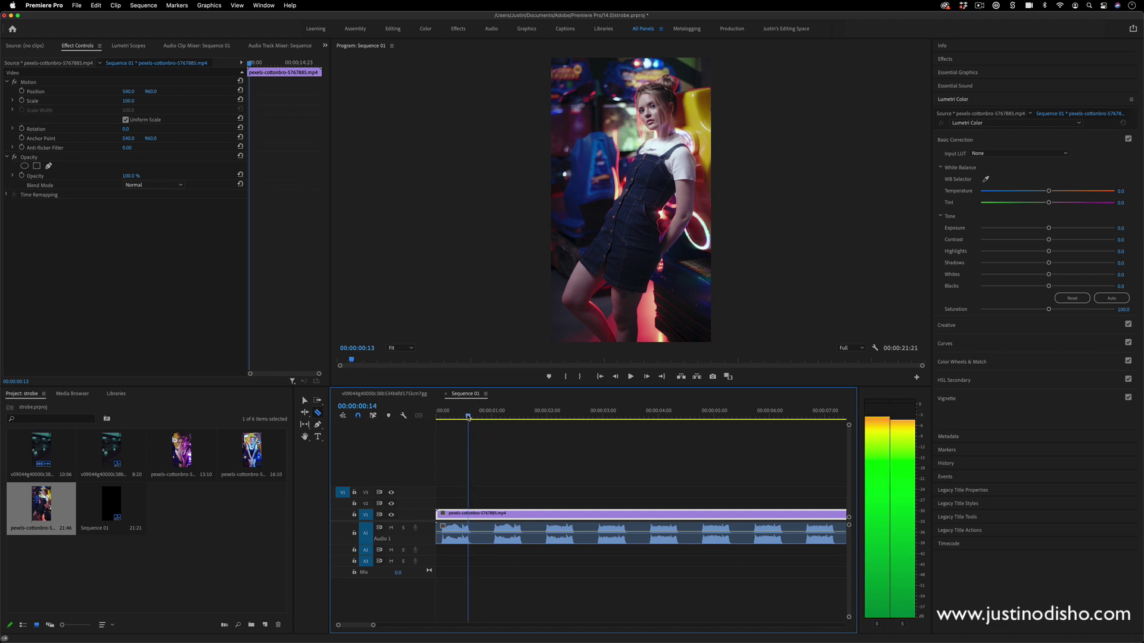
key("Right")
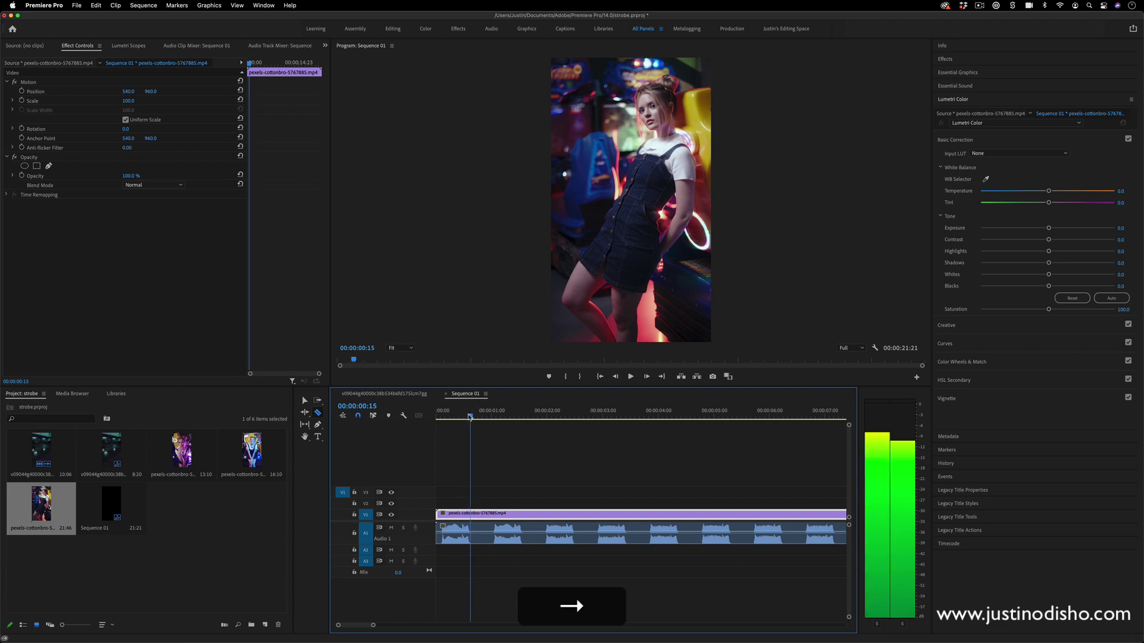
left_click(471, 514)
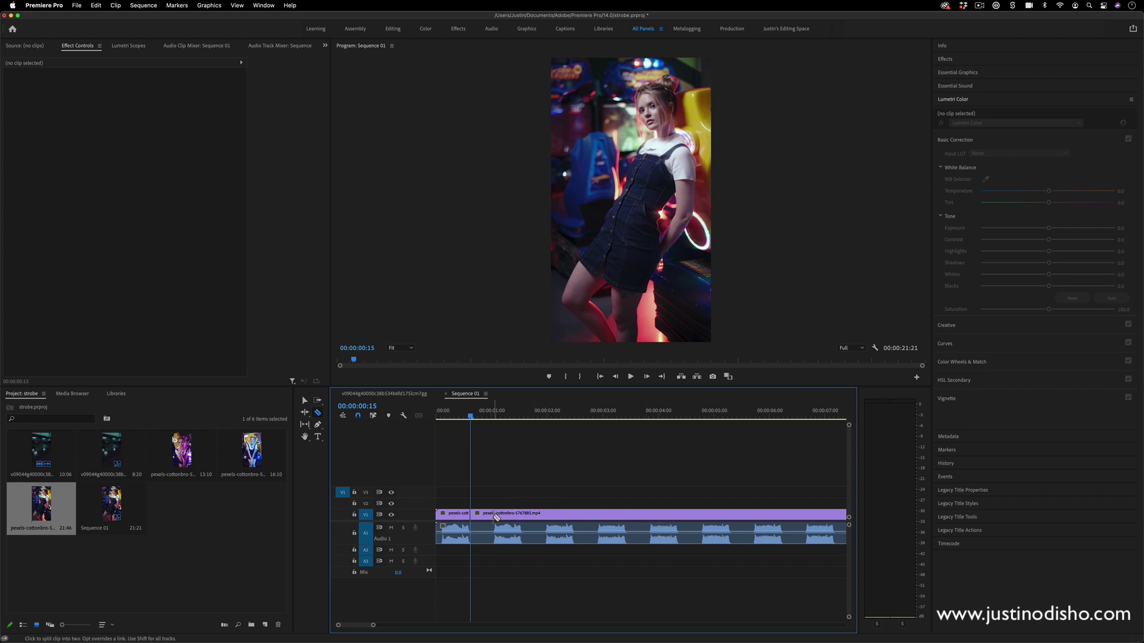
Cut video and audio across all tracks at the next two music beats.
left_click(495, 416)
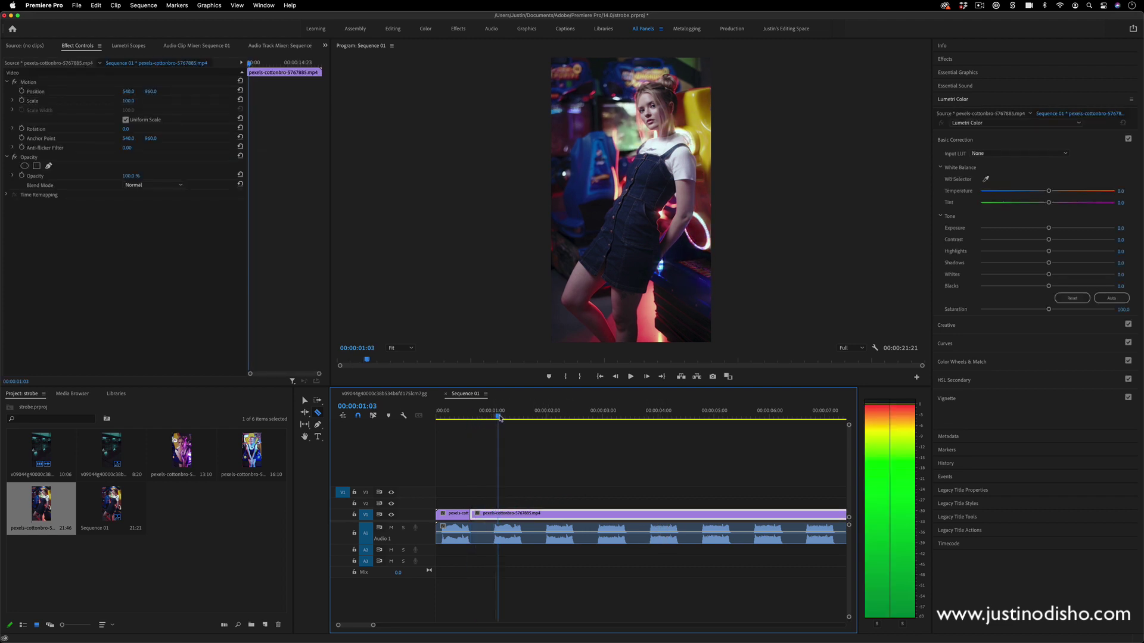
left_click_drag(494, 419, 468, 418)
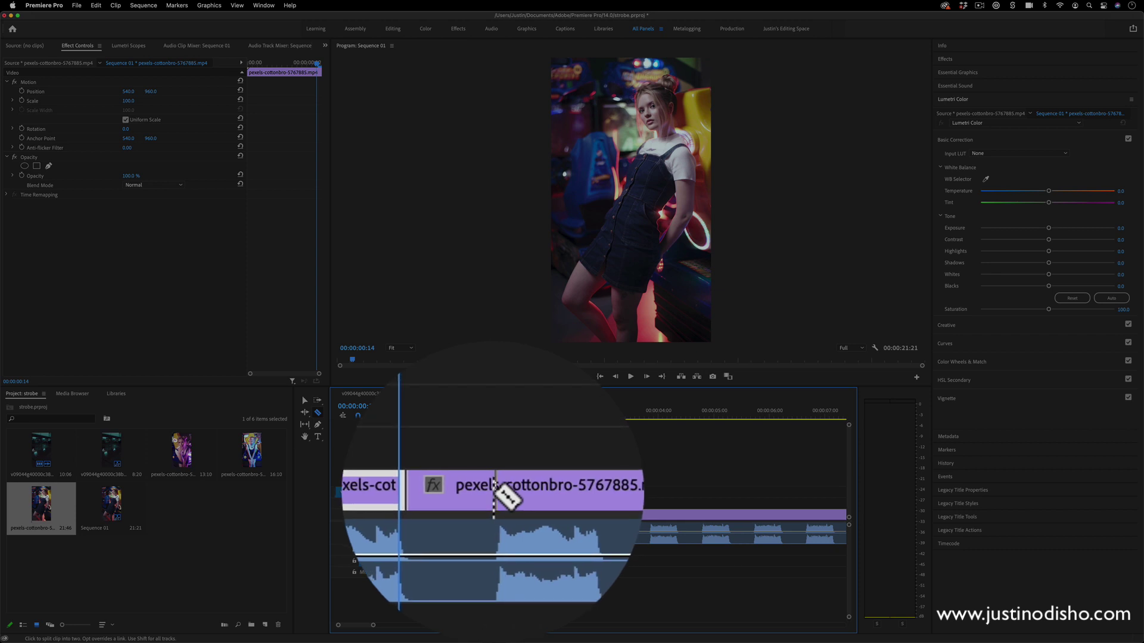
key("shift")
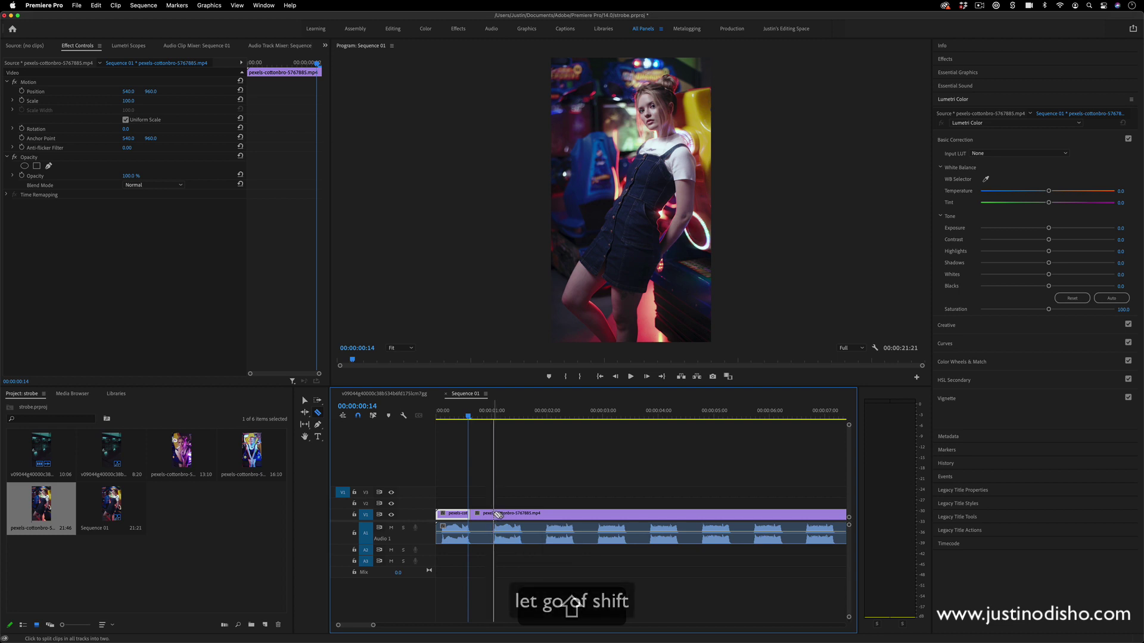
left_click(495, 514)
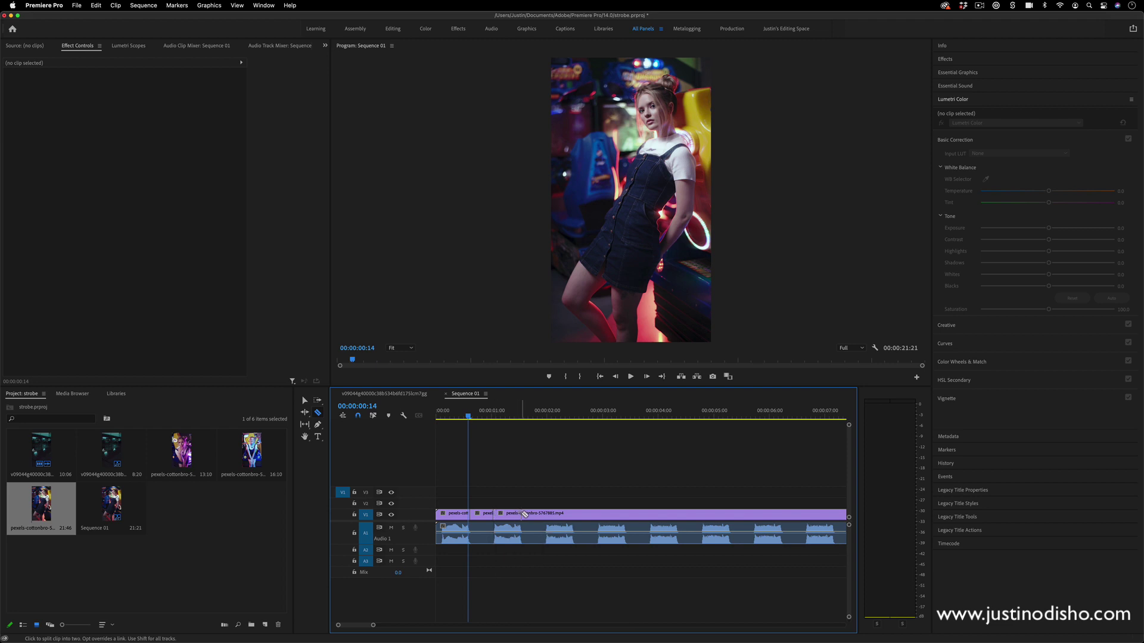
key("shift")
left_click(522, 514, "shift")
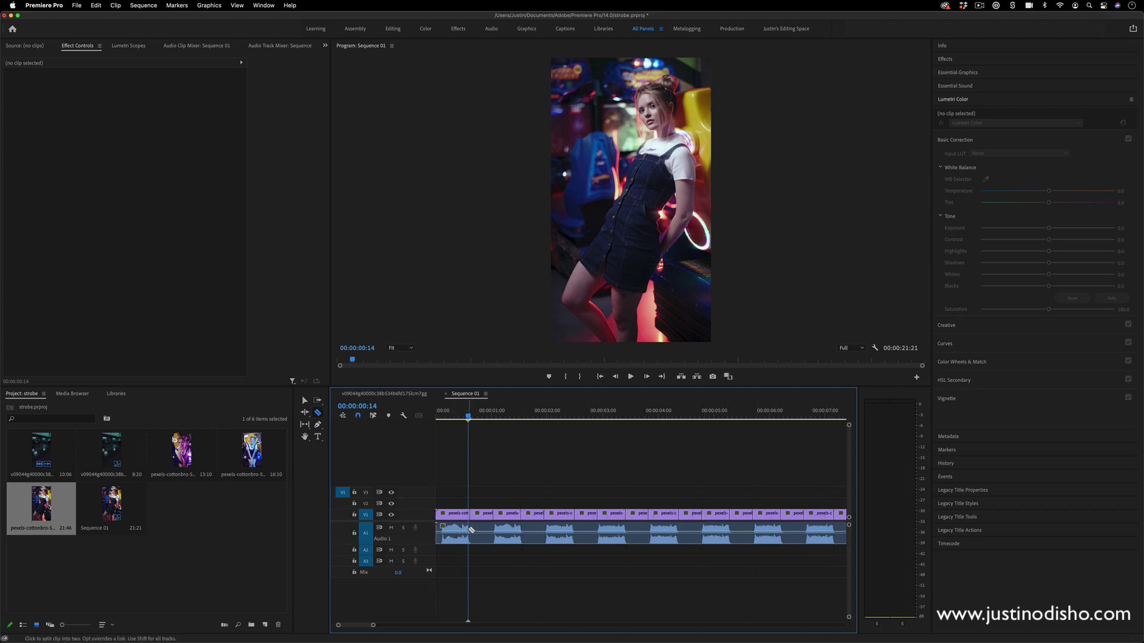
key("v")
Delete eight alternating short pieces on V1, leaving black gaps between the rest.
left_click(305, 403)
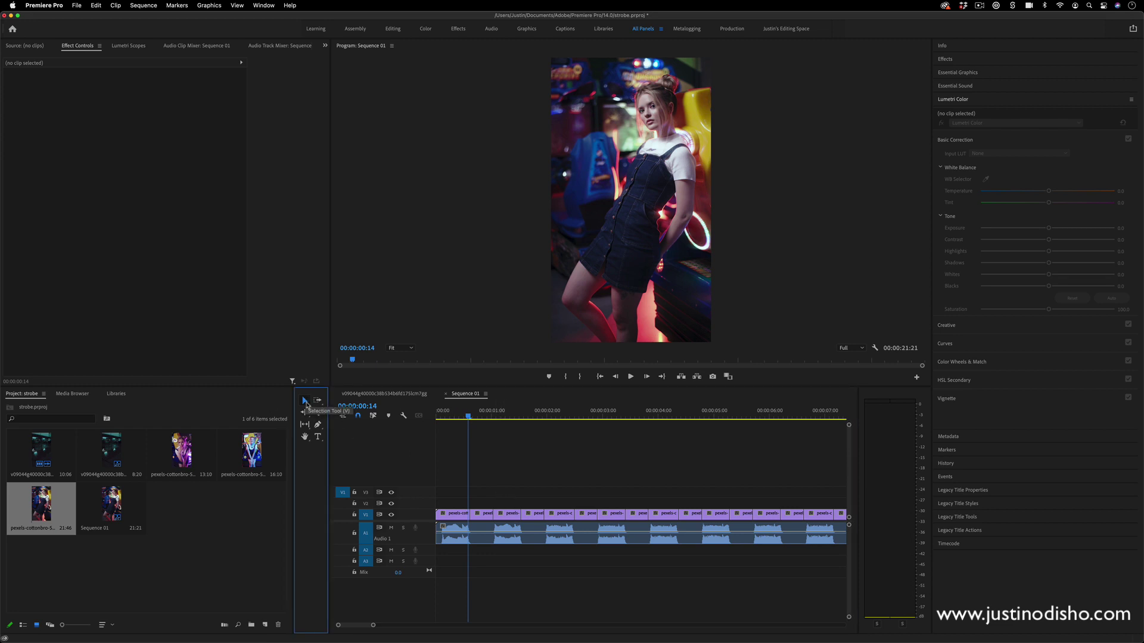
left_click(484, 516)
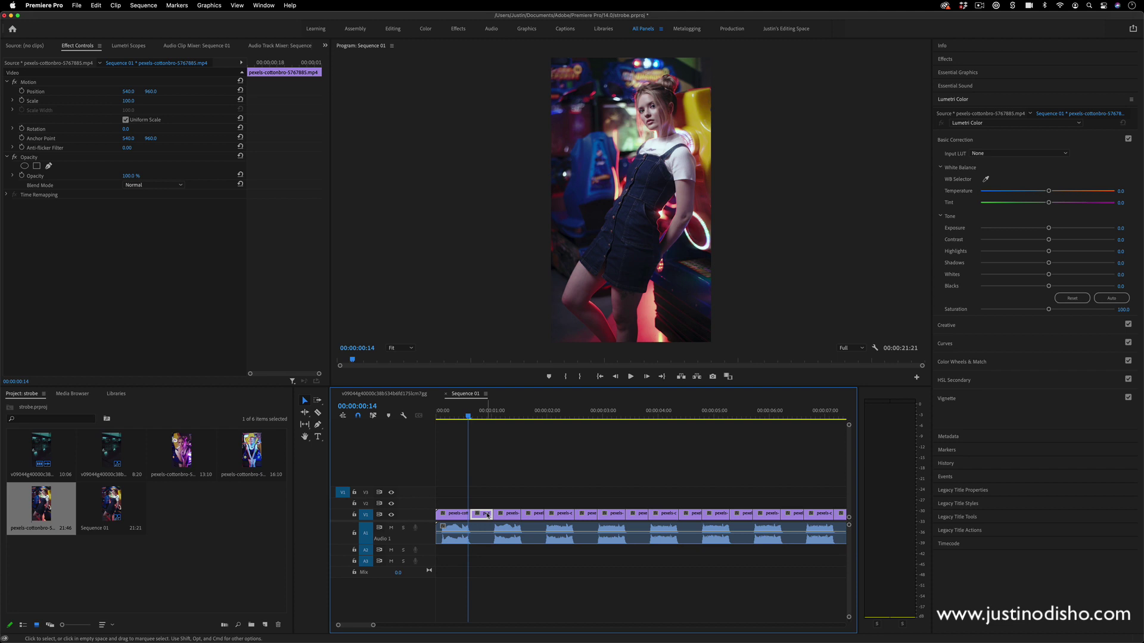
key("shift")
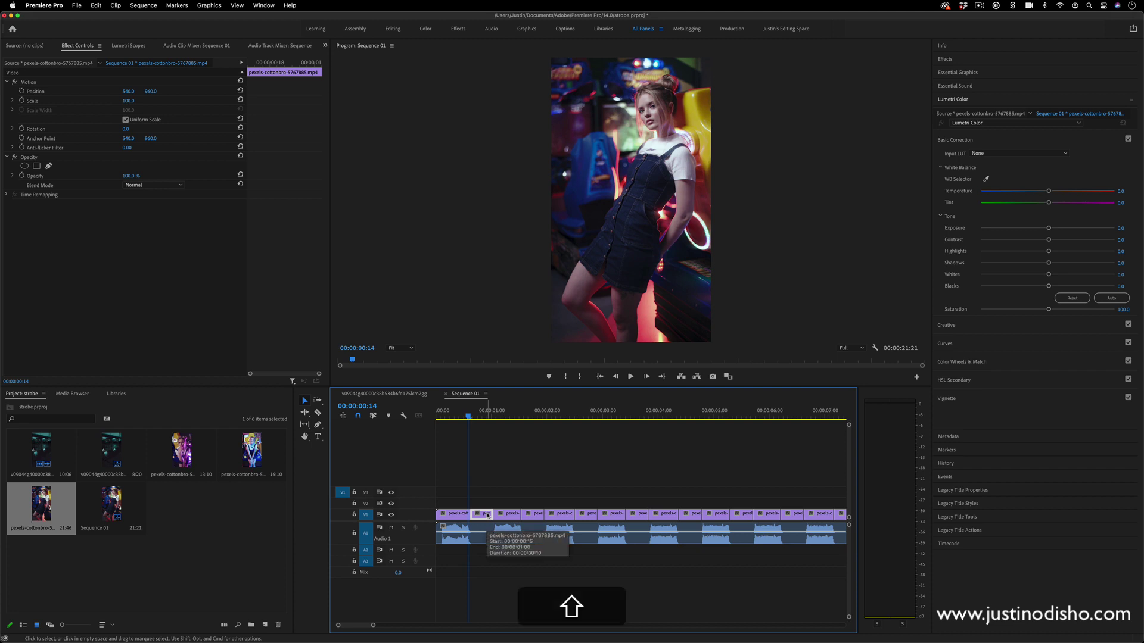
left_click(531, 516, "shift")
left_click(586, 516, "shift")
left_click(637, 515, "shift")
left_click(689, 516, "shift")
left_click(742, 516, "shift")
left_click(793, 516, "shift")
left_click(839, 516, "shift")
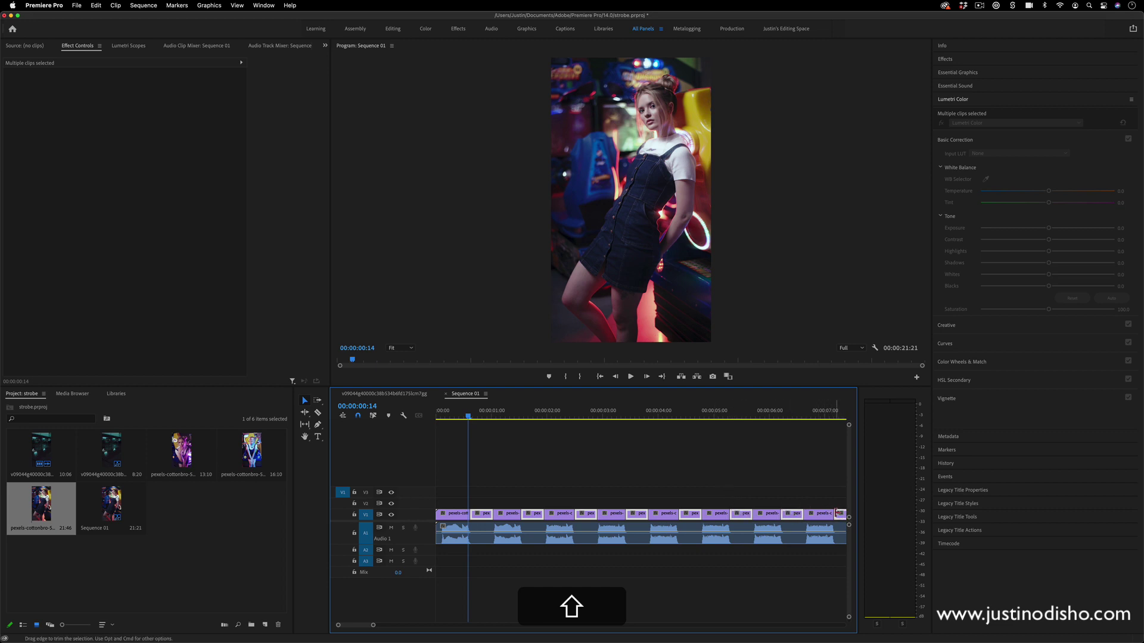
key("BackSpace")
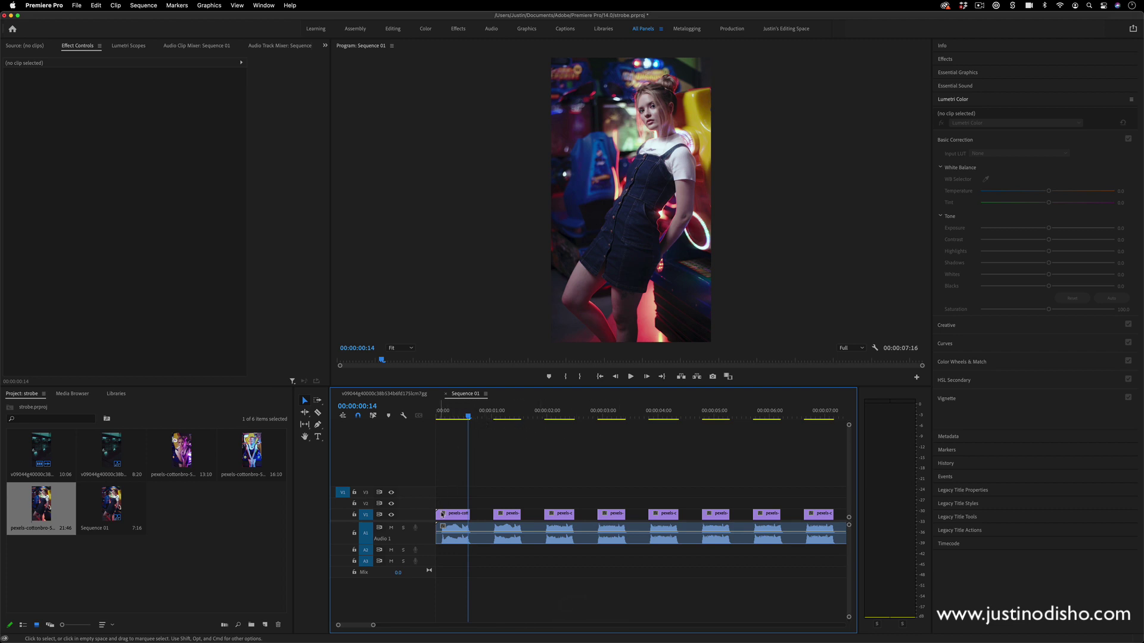
Delete the leftover one-frame piece at the start and play the sequence from the beginning.
left_click(439, 513)
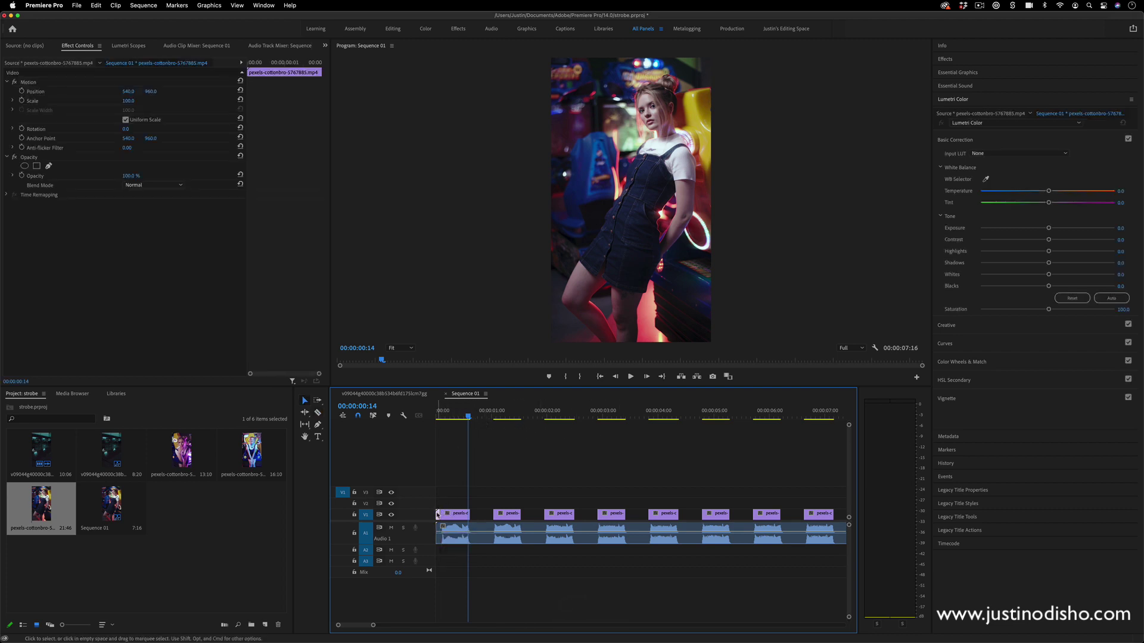
key("BackSpace")
key("Home")
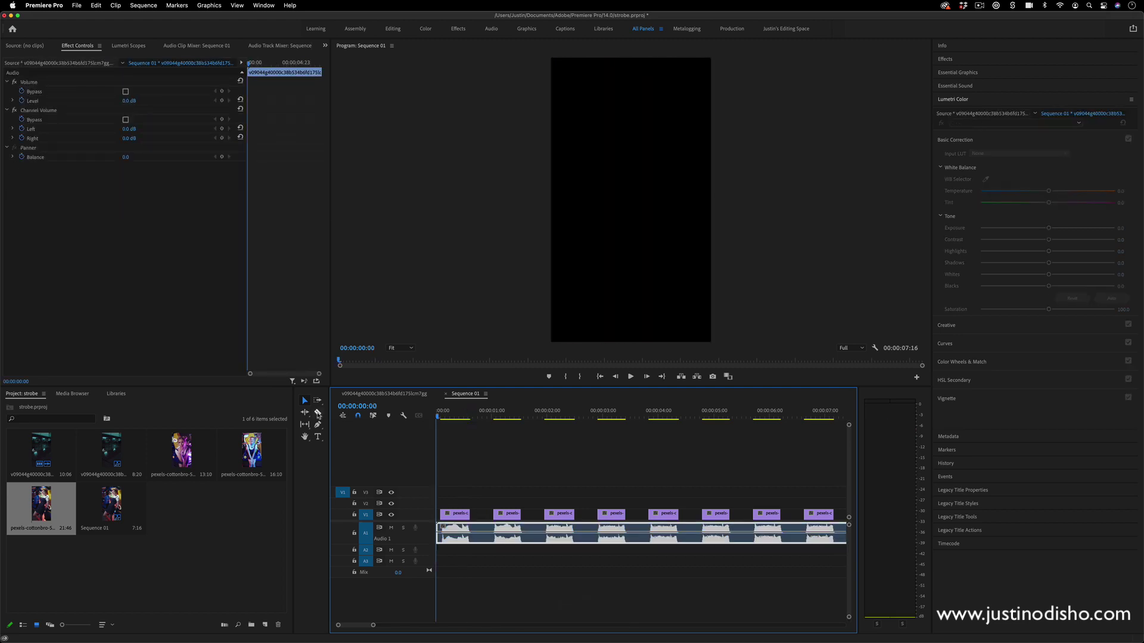
left_click(493, 461)
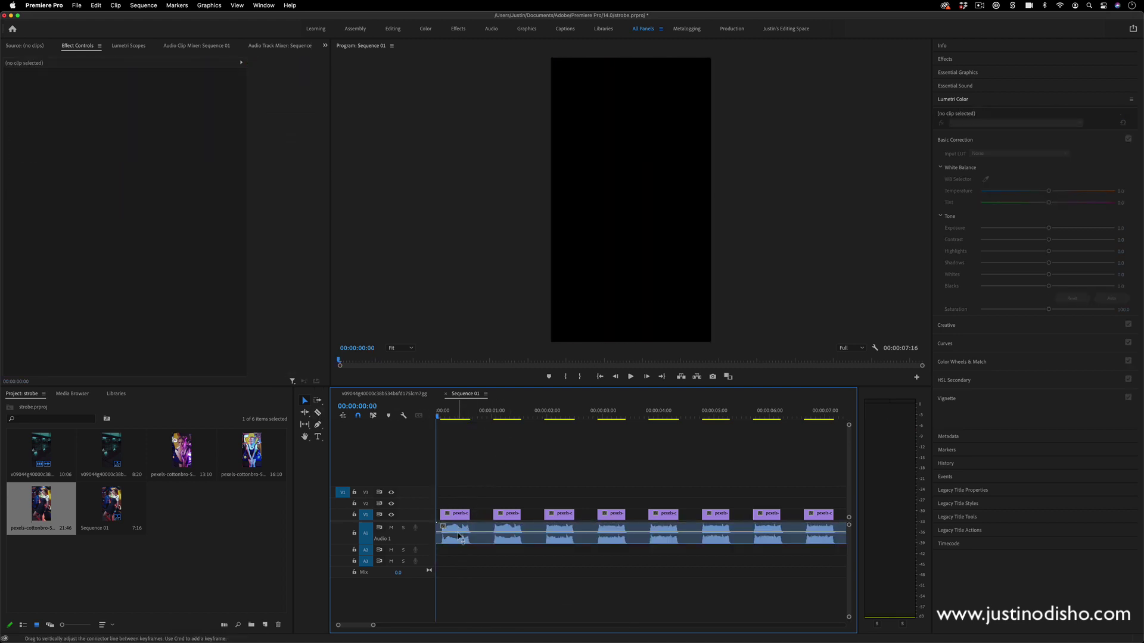
key("space")
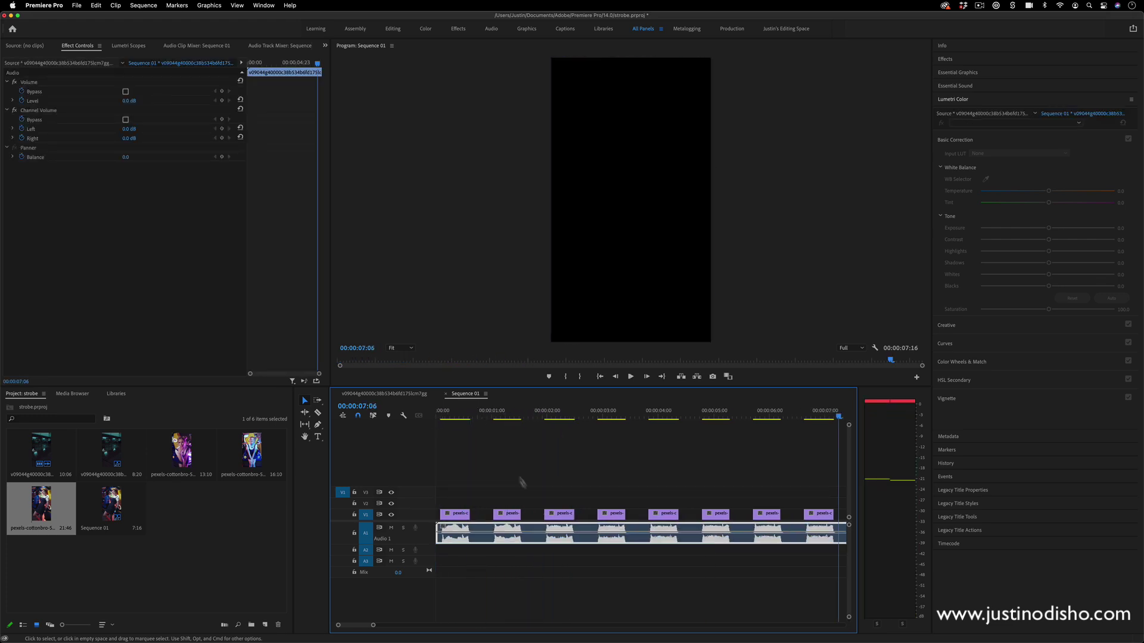
Try moving the first piece up to V2 and splitting it, then undo that edit.
left_click(470, 418)
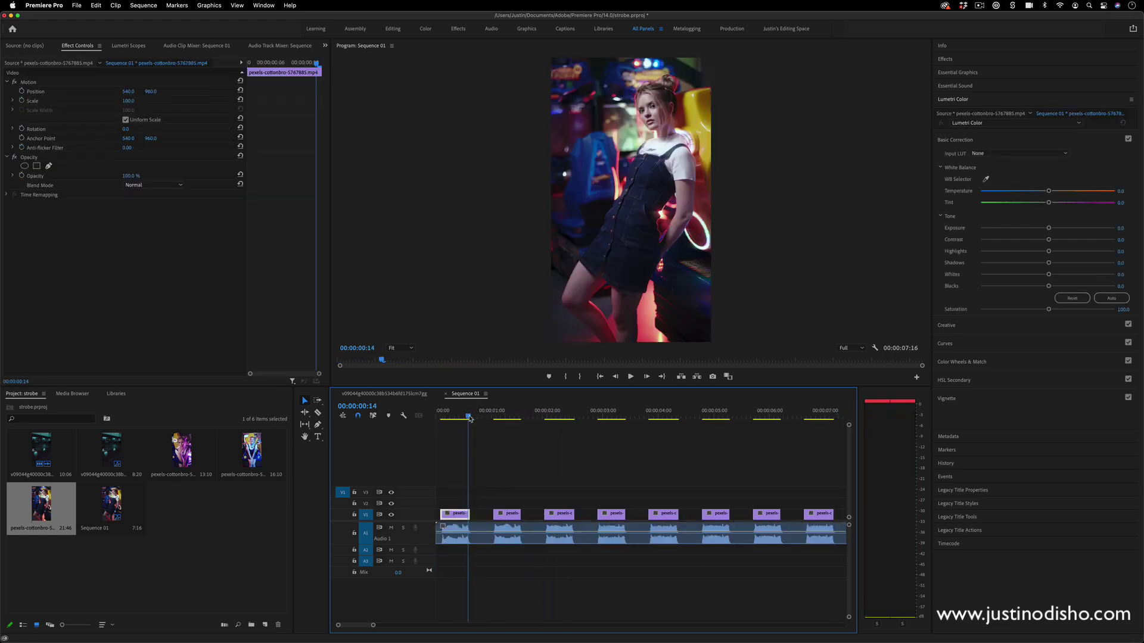
left_click_drag(469, 419, 471, 417)
left_click(495, 417)
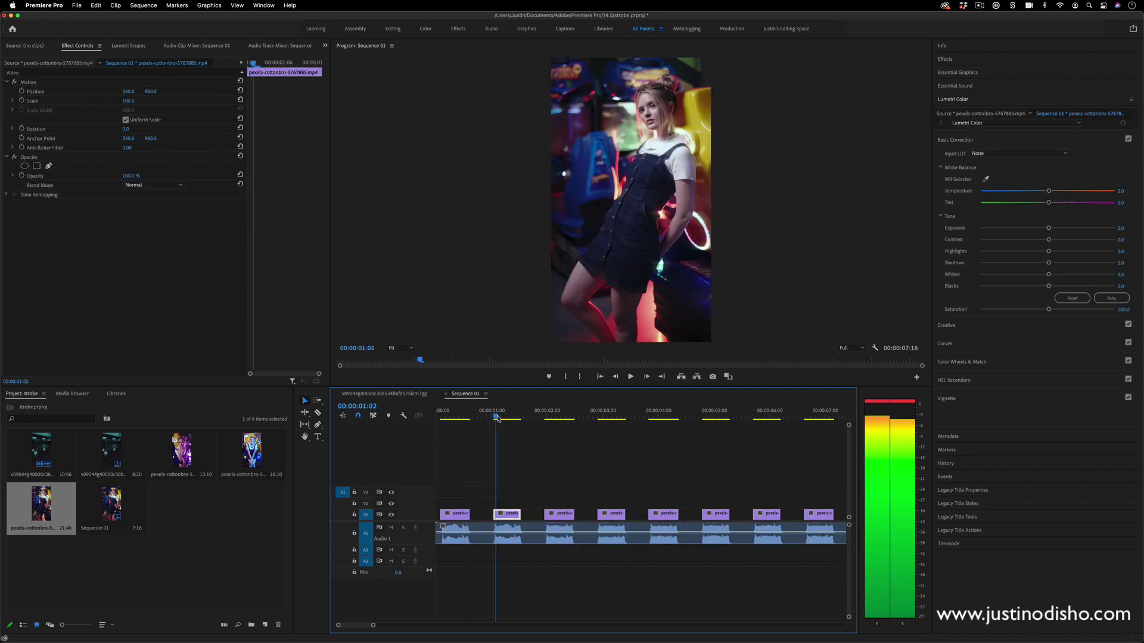
left_click(458, 512)
left_click_drag(458, 512, 492, 502)
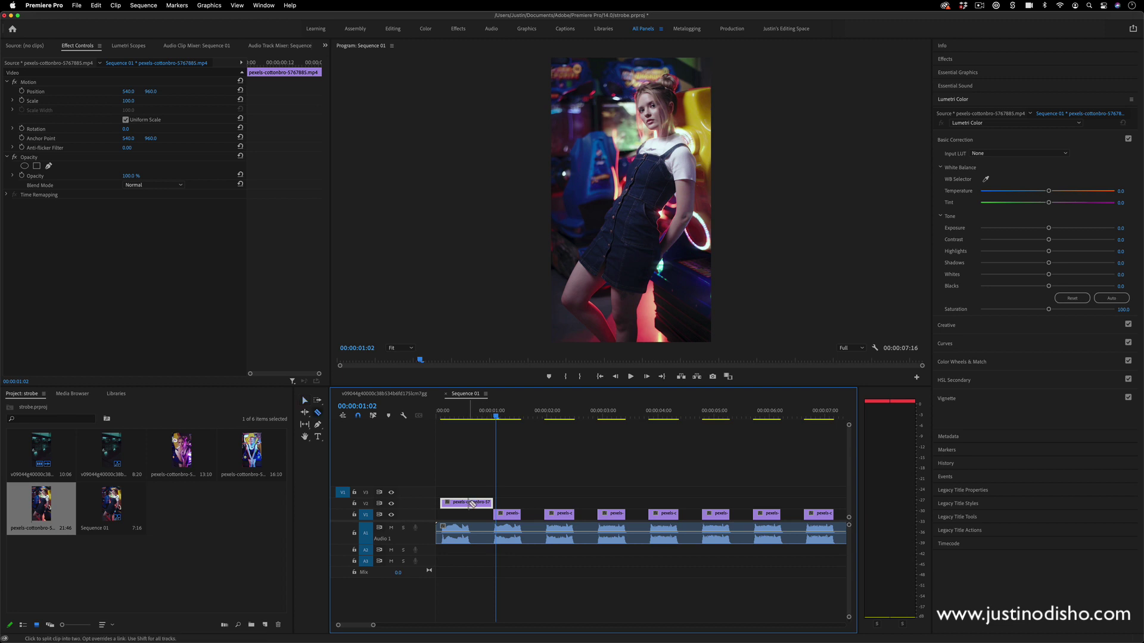
key("c")
left_click(468, 503)
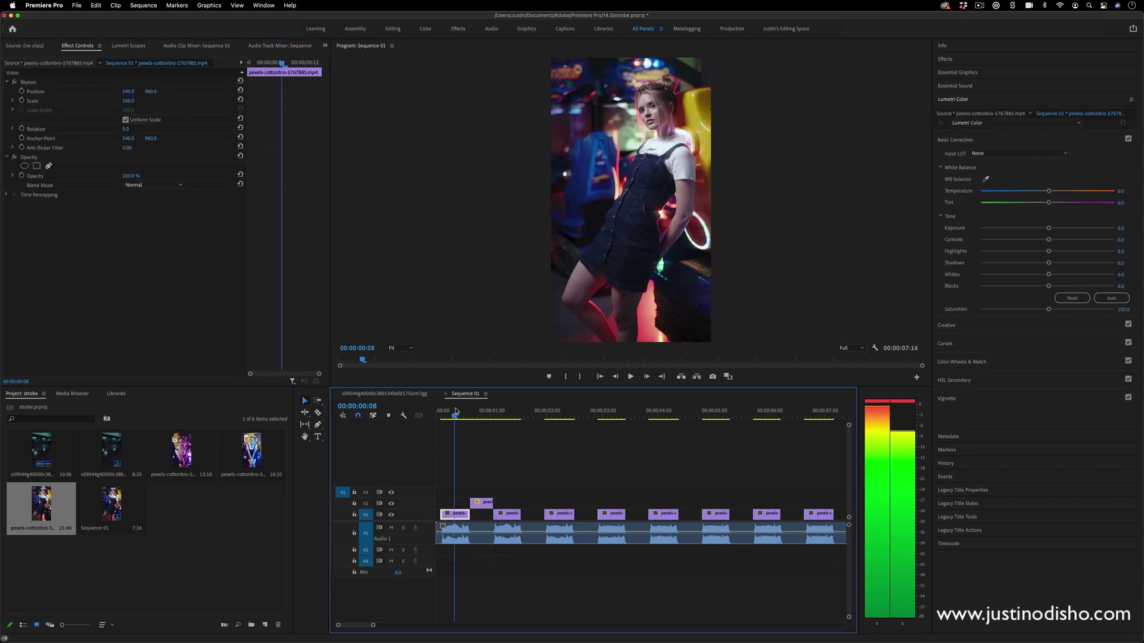
left_click_drag(457, 411, 498, 417)
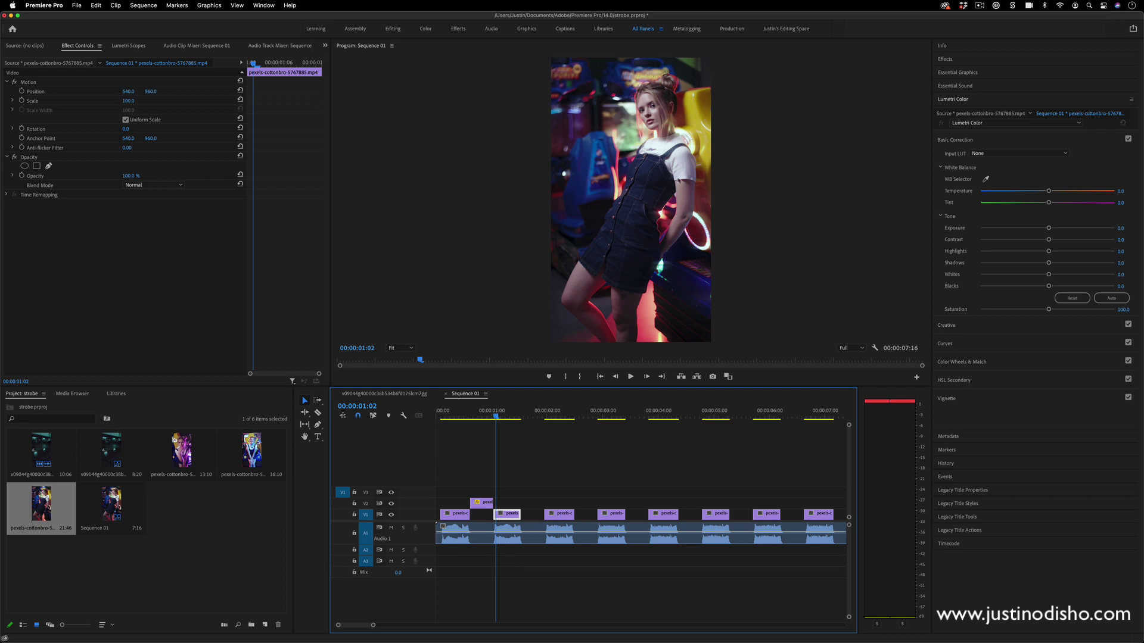
left_click(455, 413)
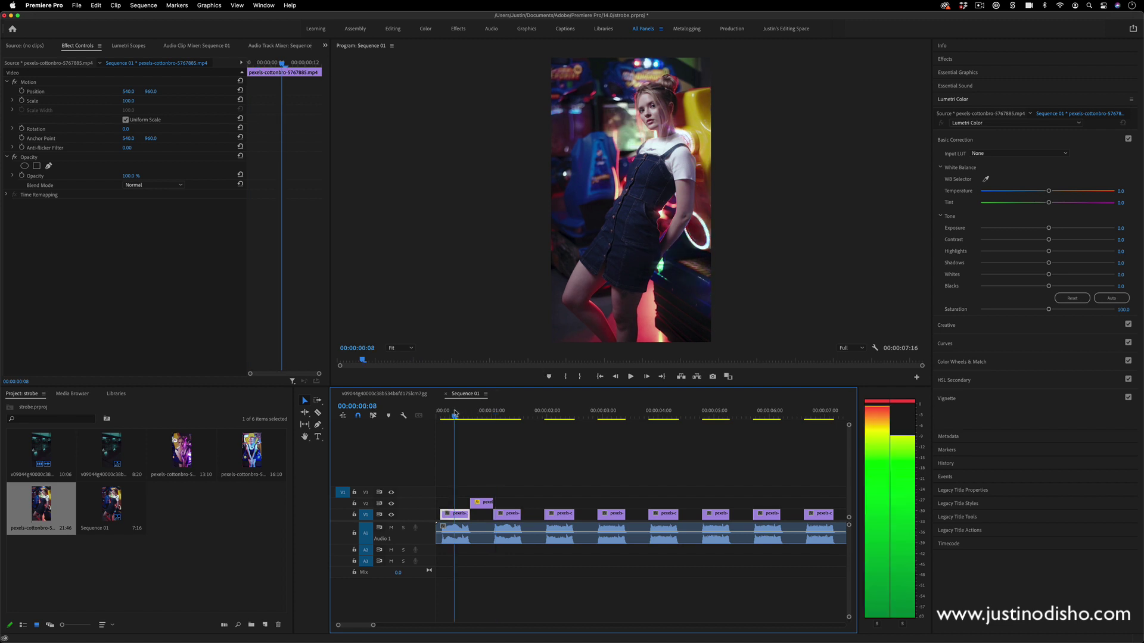
left_click_drag(455, 413, 478, 413)
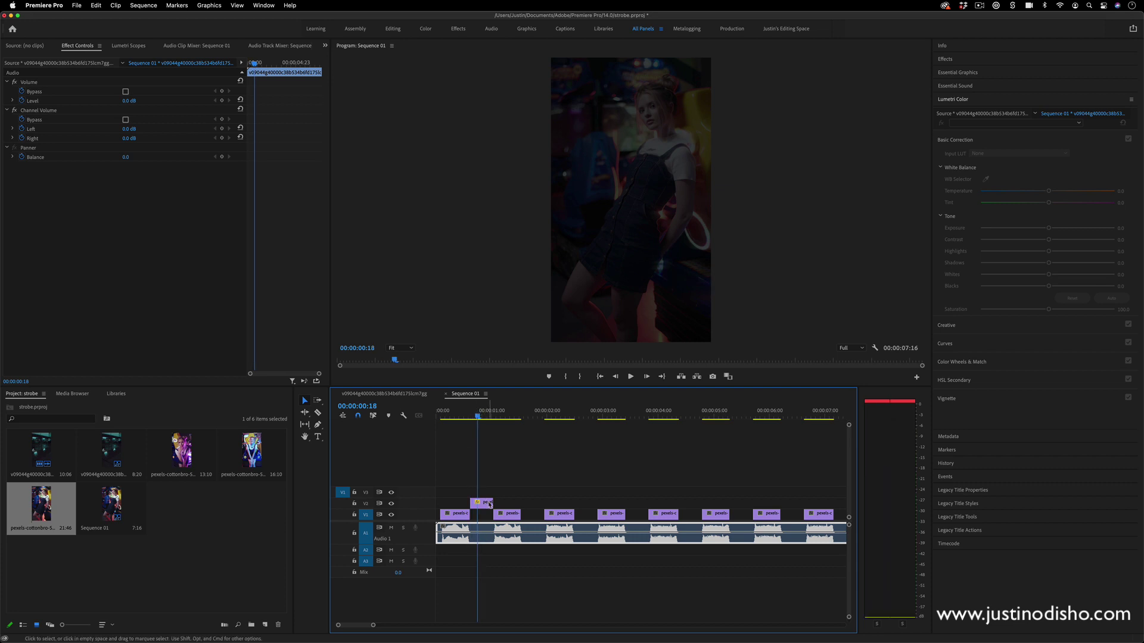
key("super+z")
Split the long V1 clip at the beat and slide the split-off piece onto the next beat.
key("c")
left_click(471, 514)
left_click(304, 399)
left_click_drag(485, 516, 717, 518)
Split the V1 clip at the next two beats.
key("c")
left_click(525, 515)
key("v")
key("c")
left_click(574, 514)
key("v")
Split the V1 clip at the last two beats and play back the realigned pieces.
key("c")
left_click(630, 515)
key("v")
key("c")
left_click(680, 513)
key("v")
key("Home")
key("space")
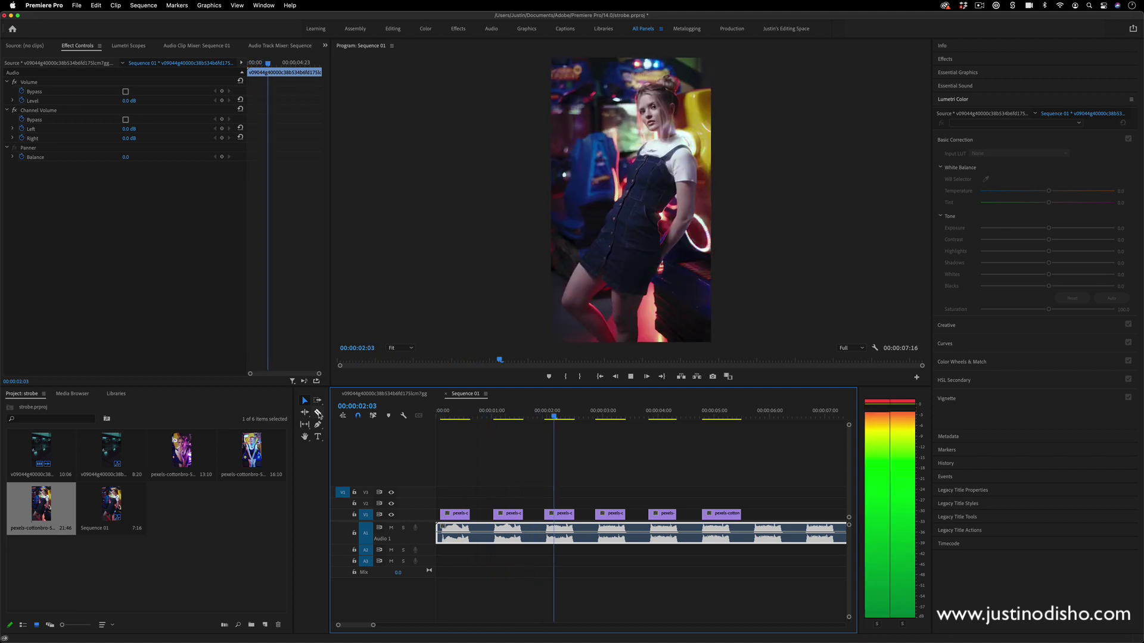
key("space")
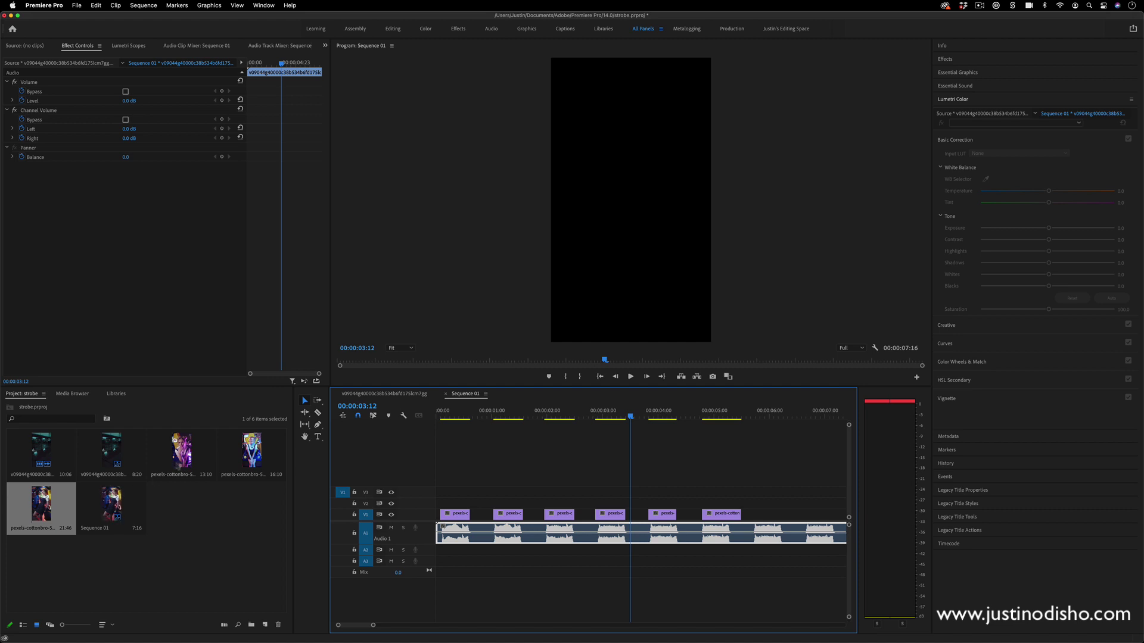
Place the 13:10 and 16:10 clips on V2 near 00:00:01:22 and delete a short unwanted segment.
left_click_drag(181, 451, 501, 504)
left_click_drag(252, 451, 546, 505)
key("c")
key("v")
left_click(533, 503)
key("BackSpace")
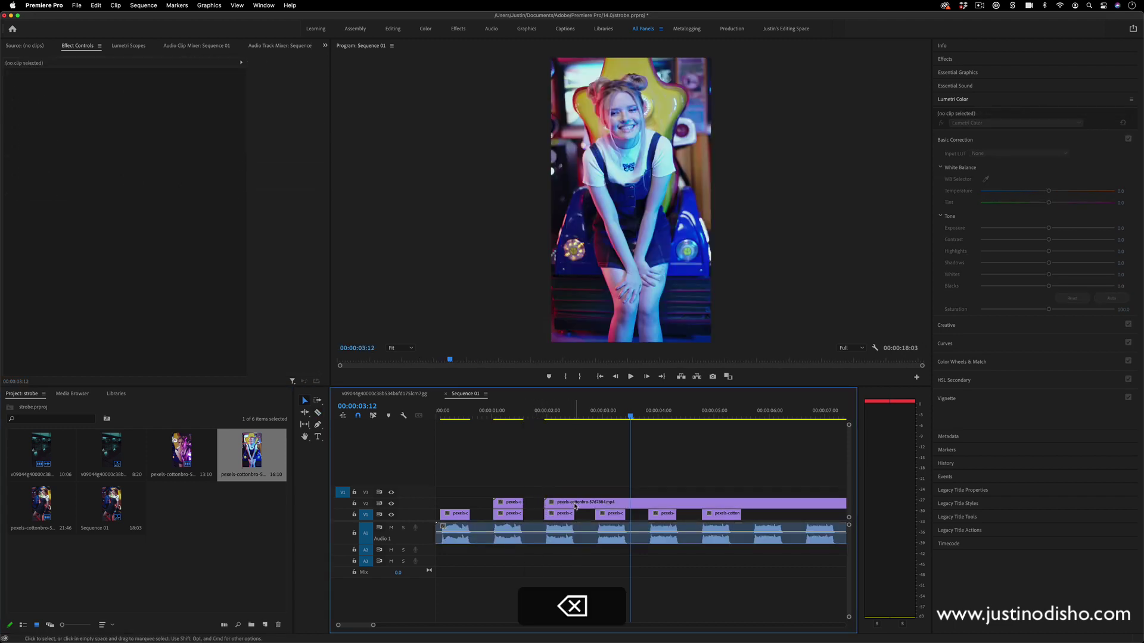
Cut the V2 clip at the following beats, delete the excess stretches, and play back from the start.
key("c")
left_click(575, 504)
left_click(648, 504)
key("v")
left_click(607, 504)
key("BackSpace")
left_click(691, 504)
key("BackSpace")
left_click(662, 502)
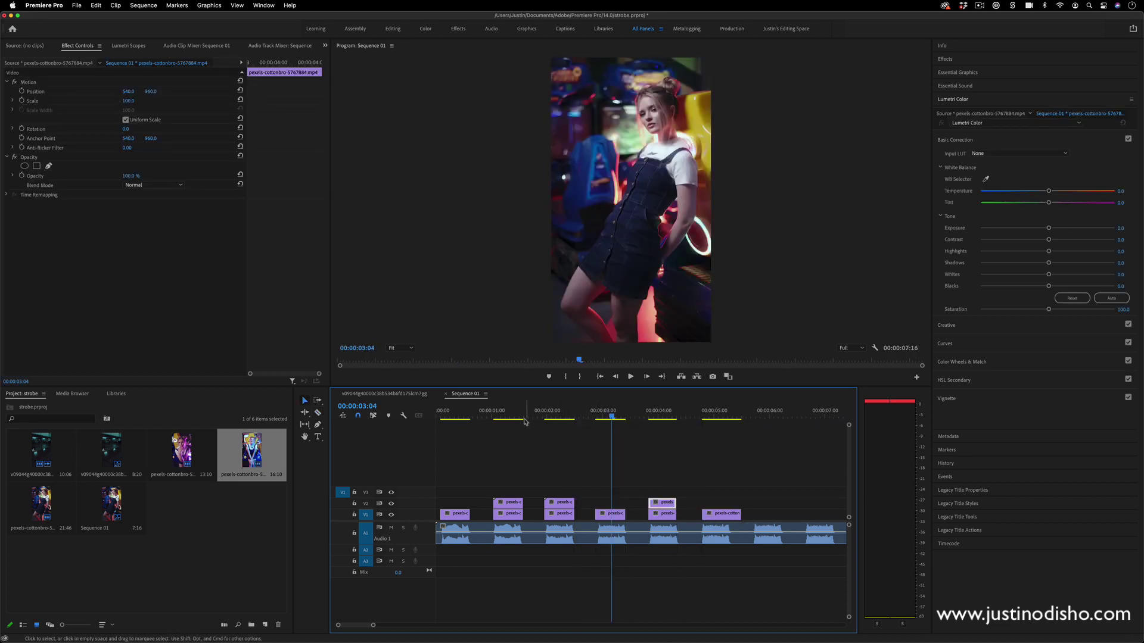
left_click_drag(523, 419, 507, 416)
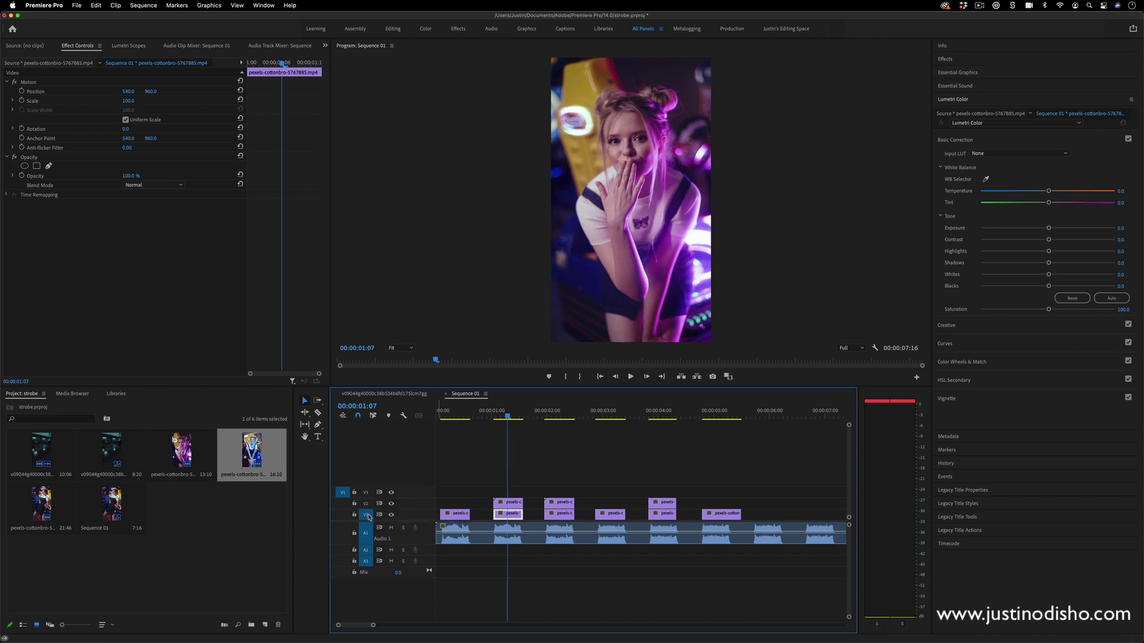
key("Home")
key("space")
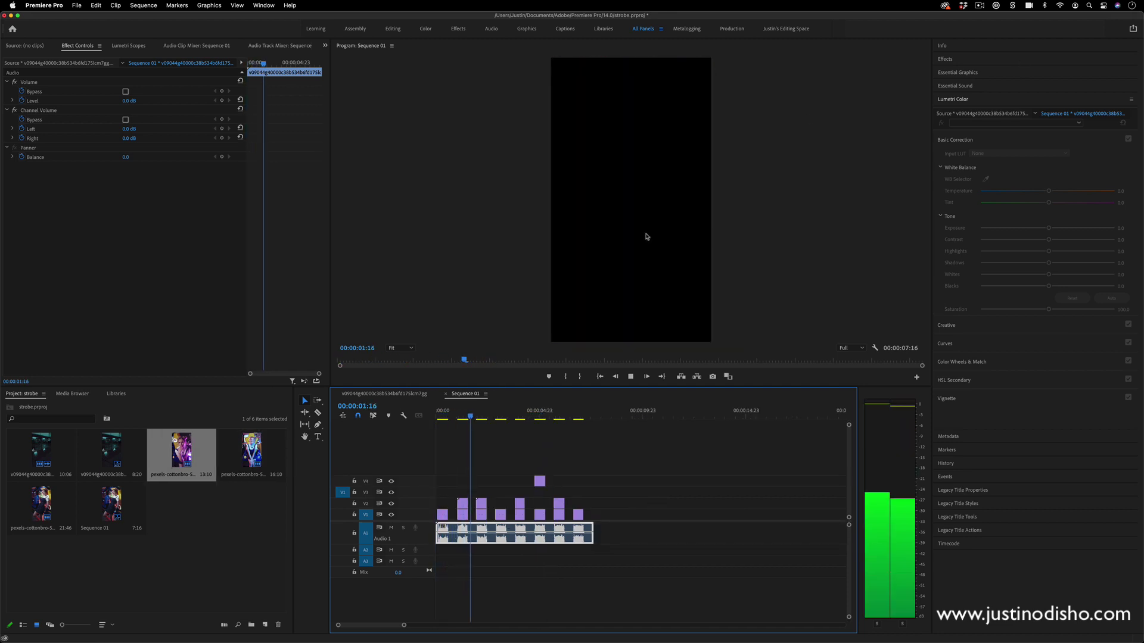
Search effects for 'black w' and apply Black & White to the V2 piece at the playhead.
key("space")
left_click(953, 60)
left_click(938, 118)
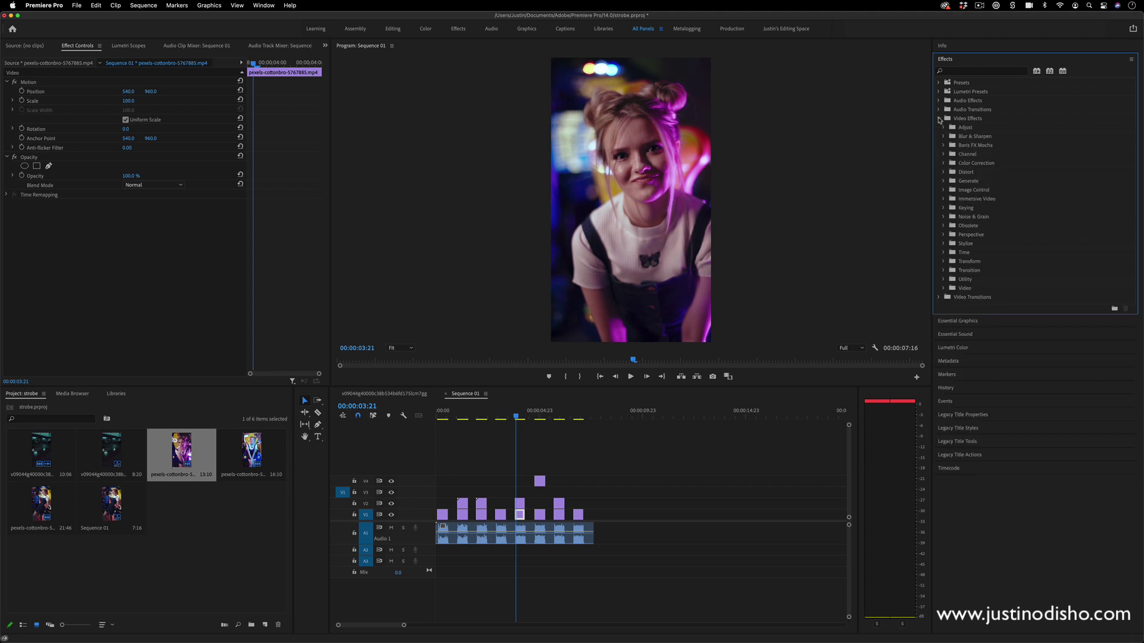
left_click(961, 72)
type("black")
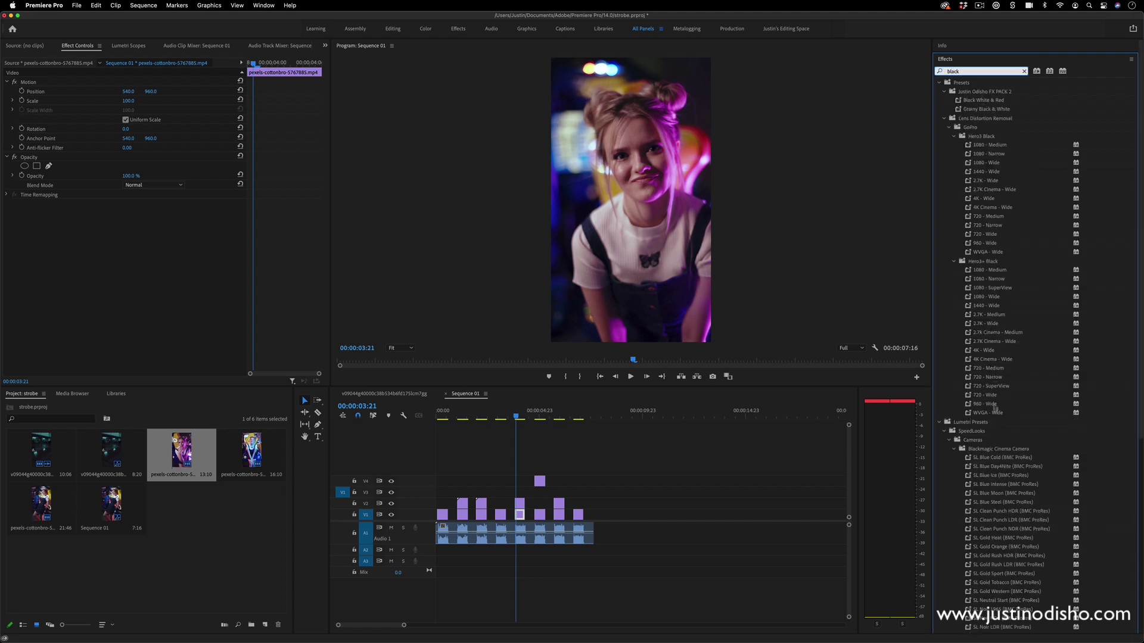
type(" w")
left_click_drag(983, 162, 520, 504)
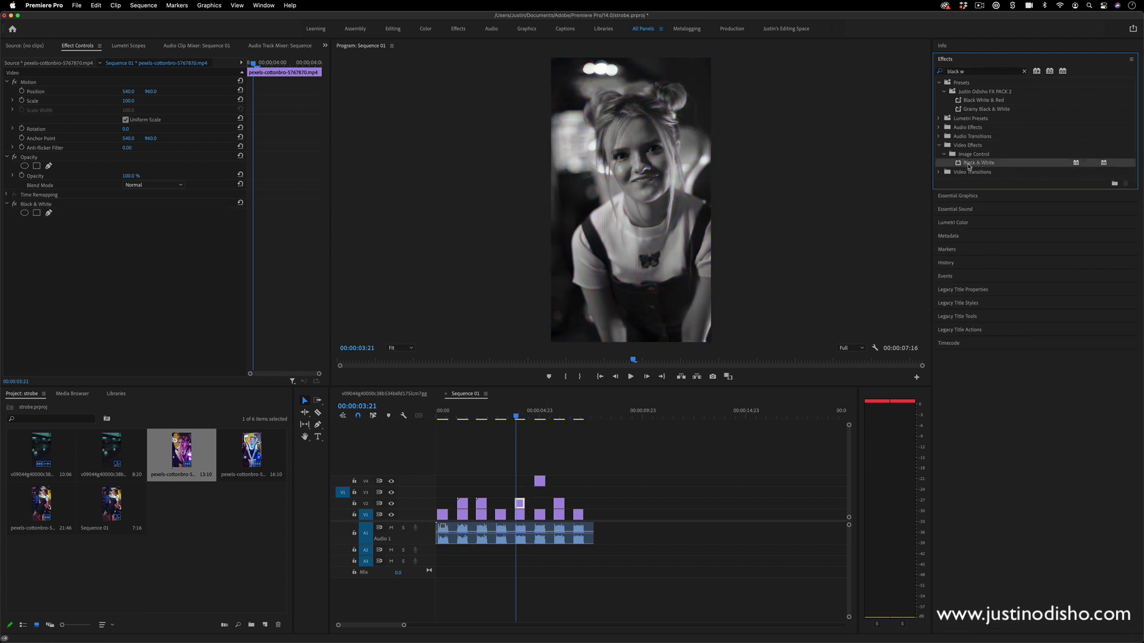
Select the earlier V2 piece and play the sequence from the start.
left_click(462, 504)
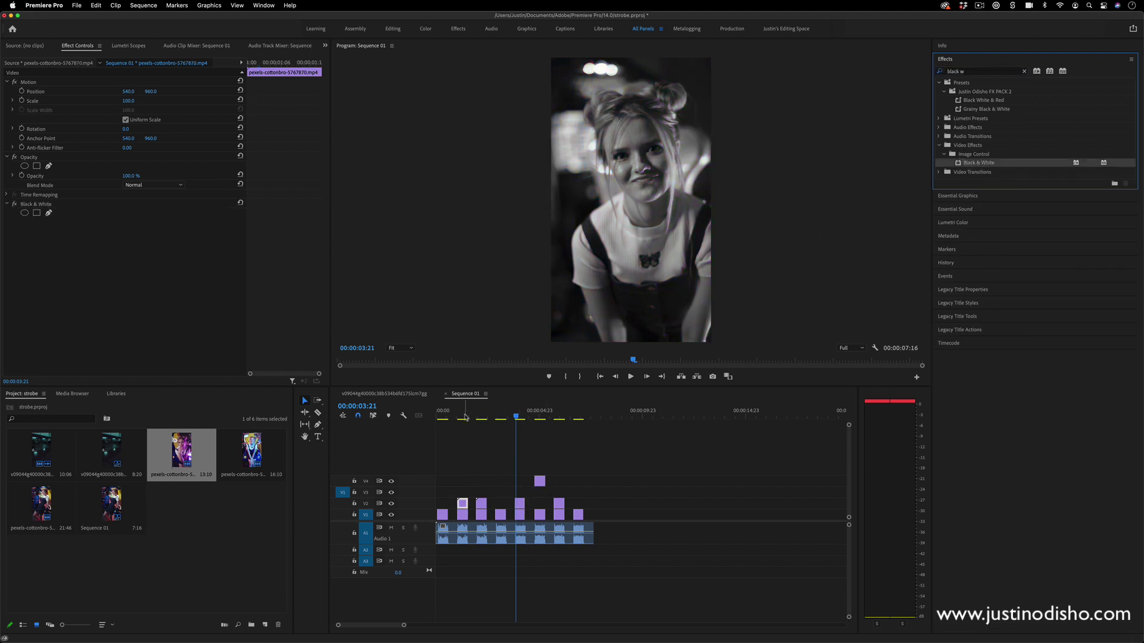
left_click(369, 439)
key("Home")
key("space")
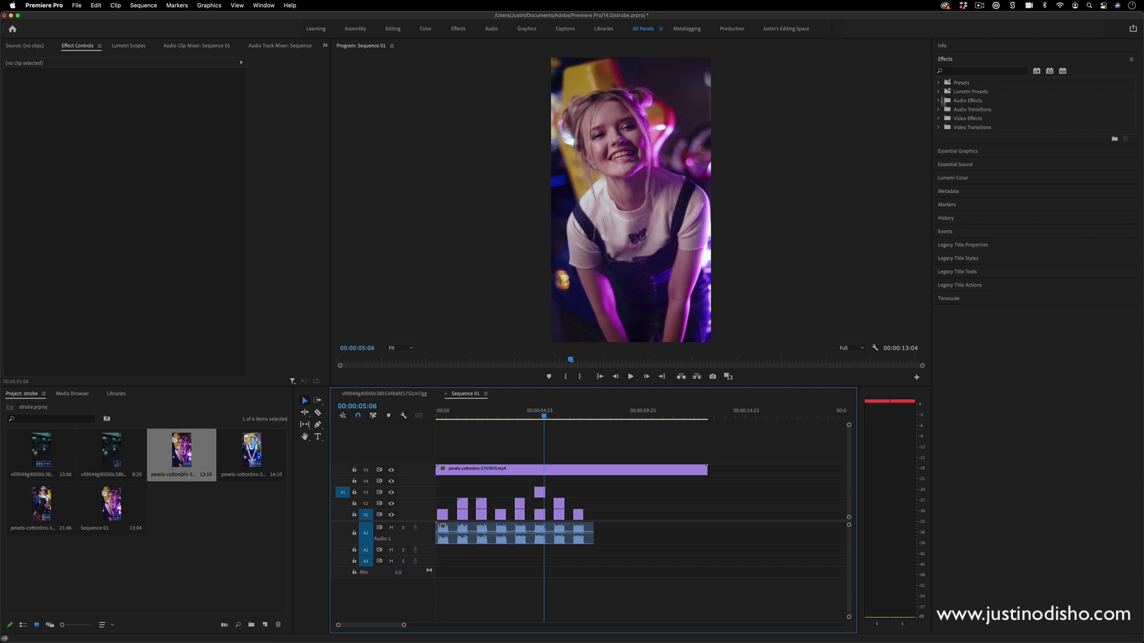
Apply Strobe Light to the long top-track clip, keep 0.50 s duration and 1.00 s period, and preview.
left_click(952, 72)
type("strobe")
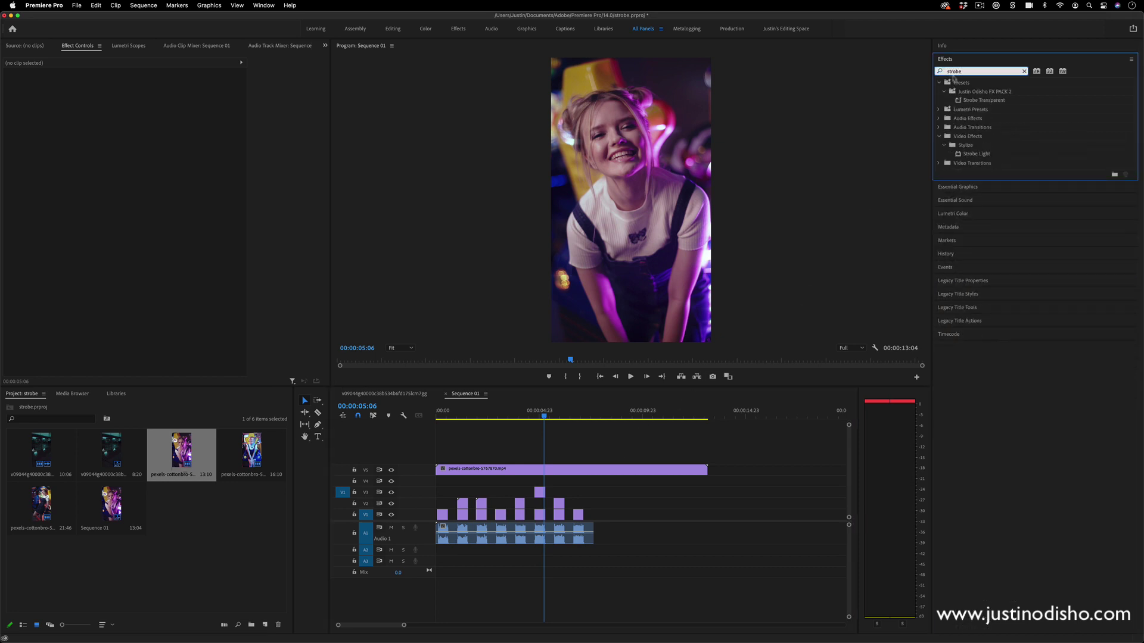
left_click_drag(974, 156, 480, 471)
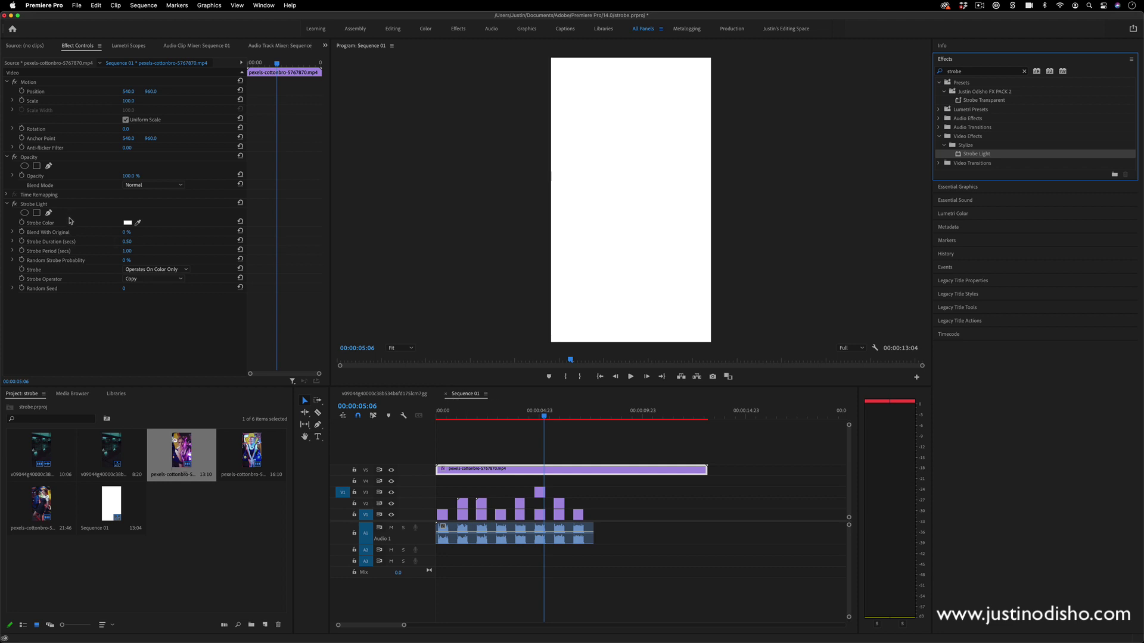
left_click(153, 270)
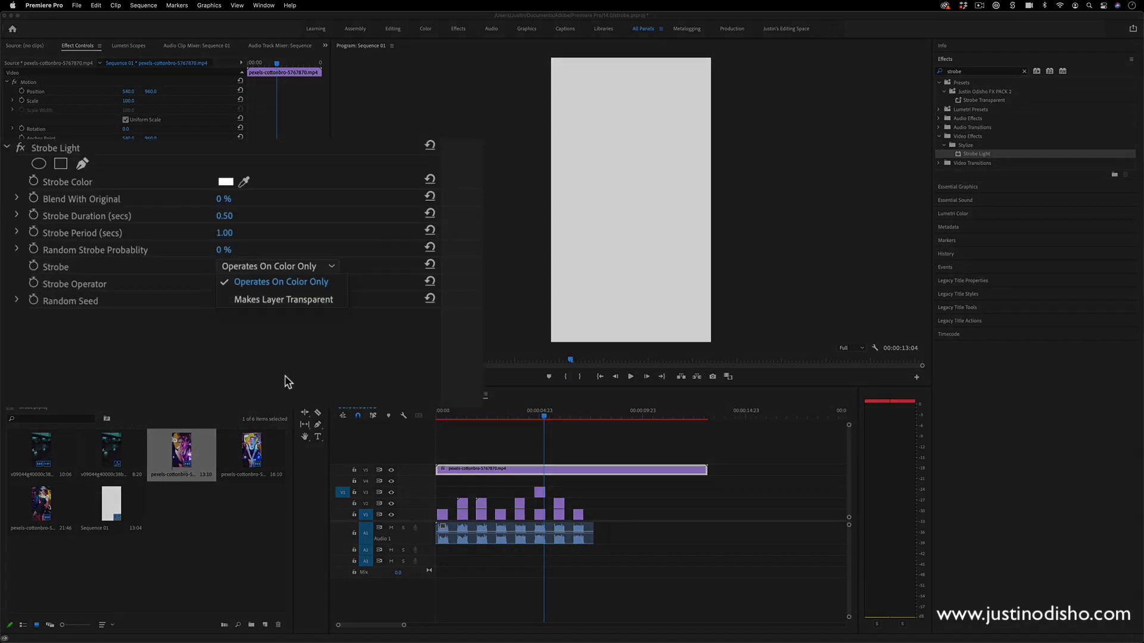
left_click(289, 381)
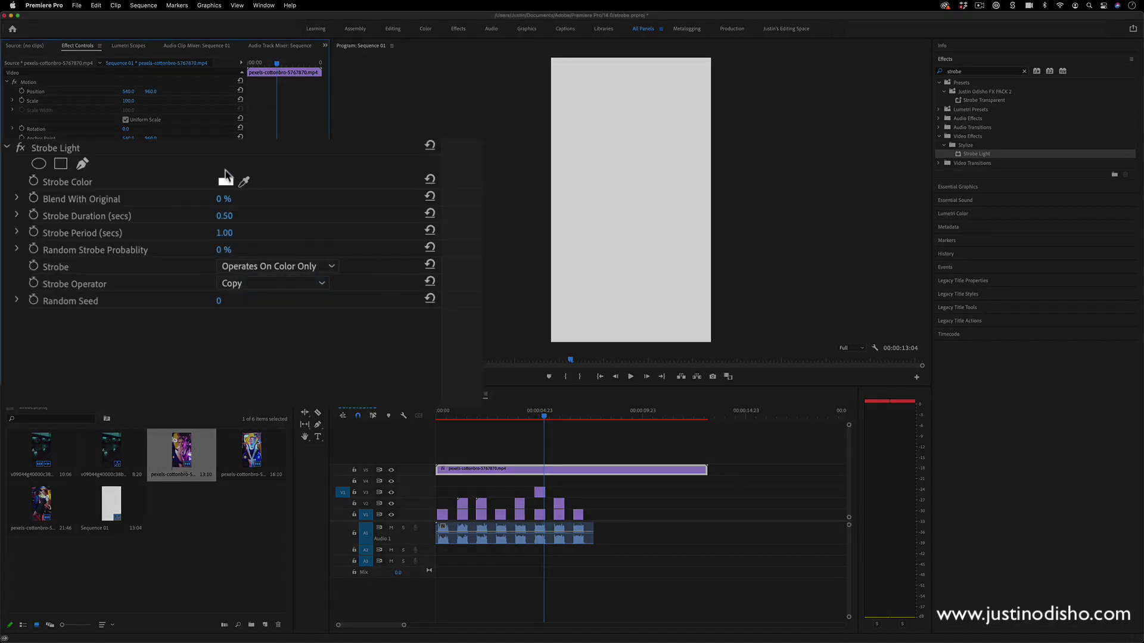
left_click(106, 217)
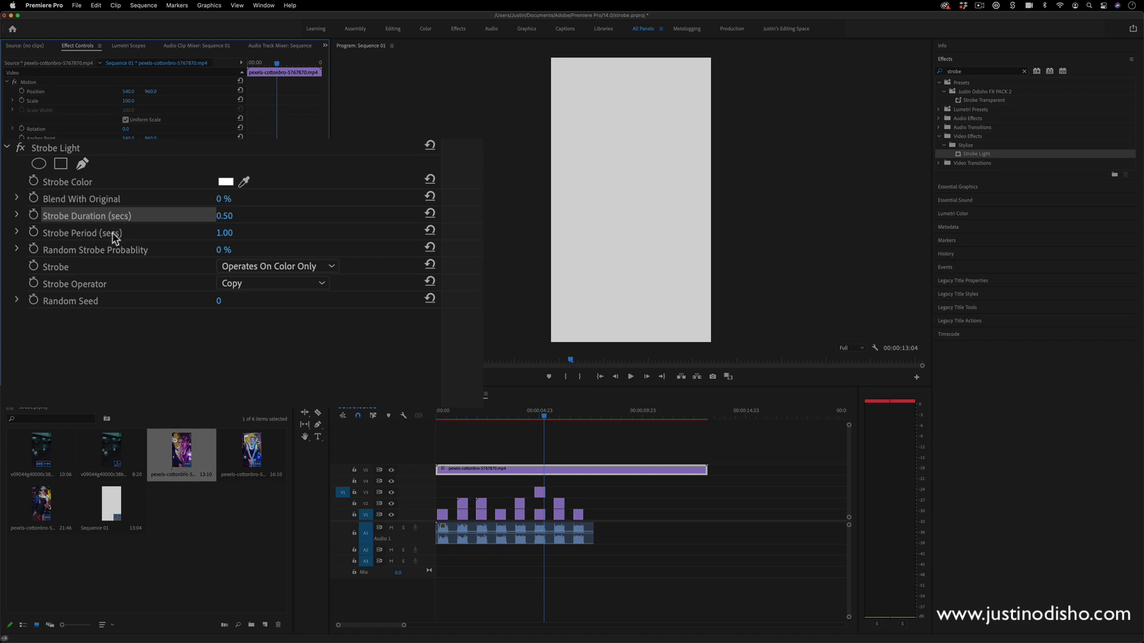
left_click_drag(471, 417, 437, 417)
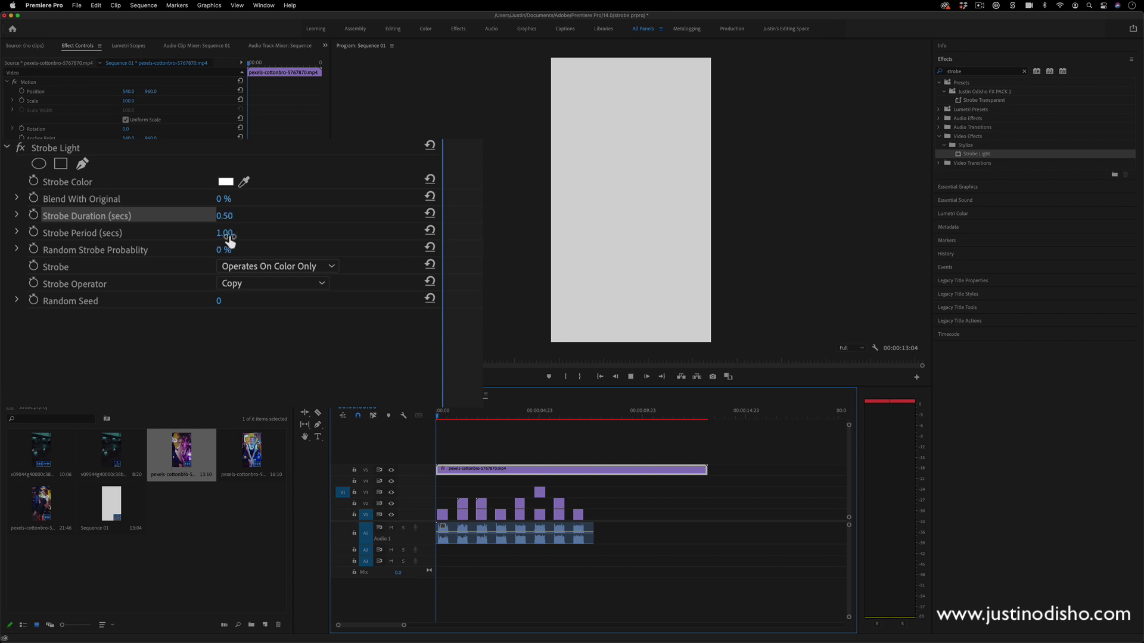
key("space")
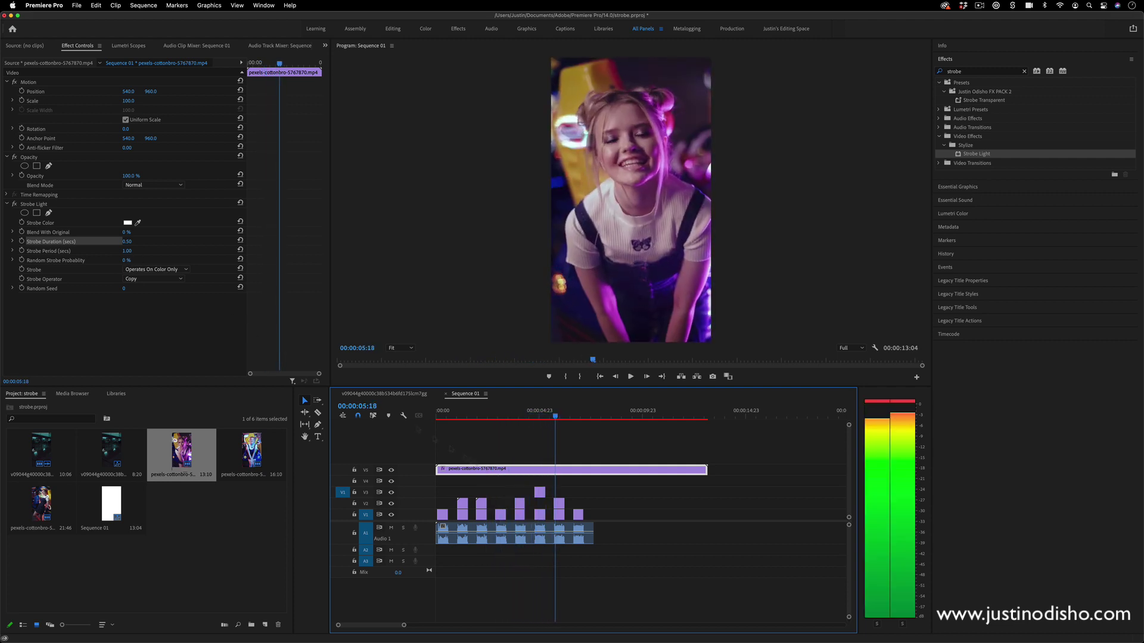
key("space")
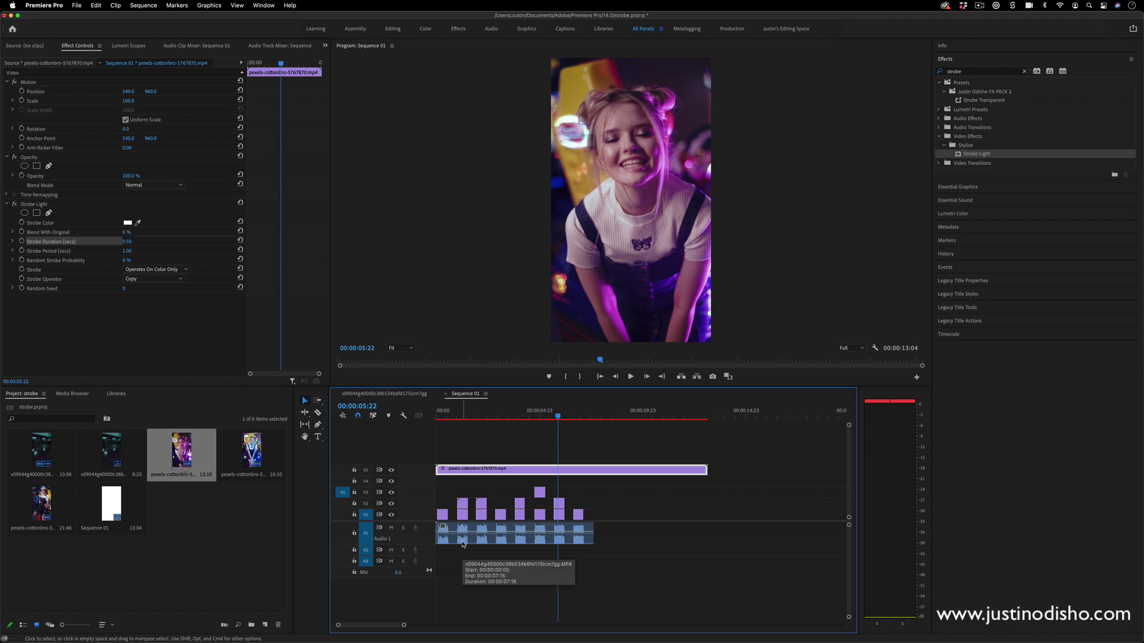
Zoom the timeline in and play the first beats of the sequence from the start.
key("Home")
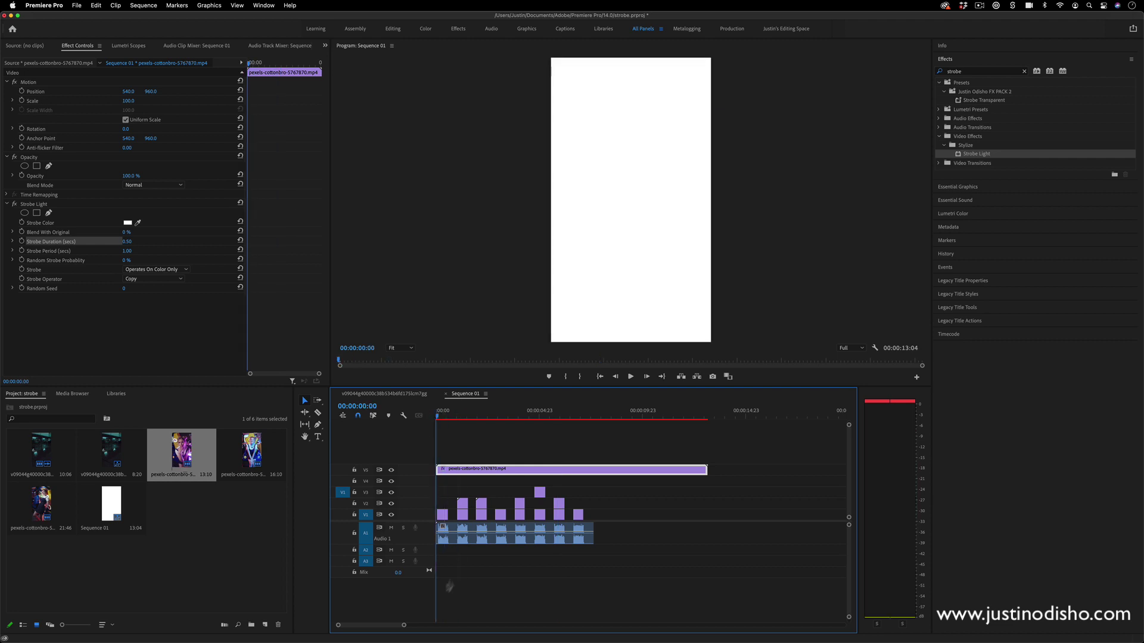
left_click_drag(404, 626, 373, 626)
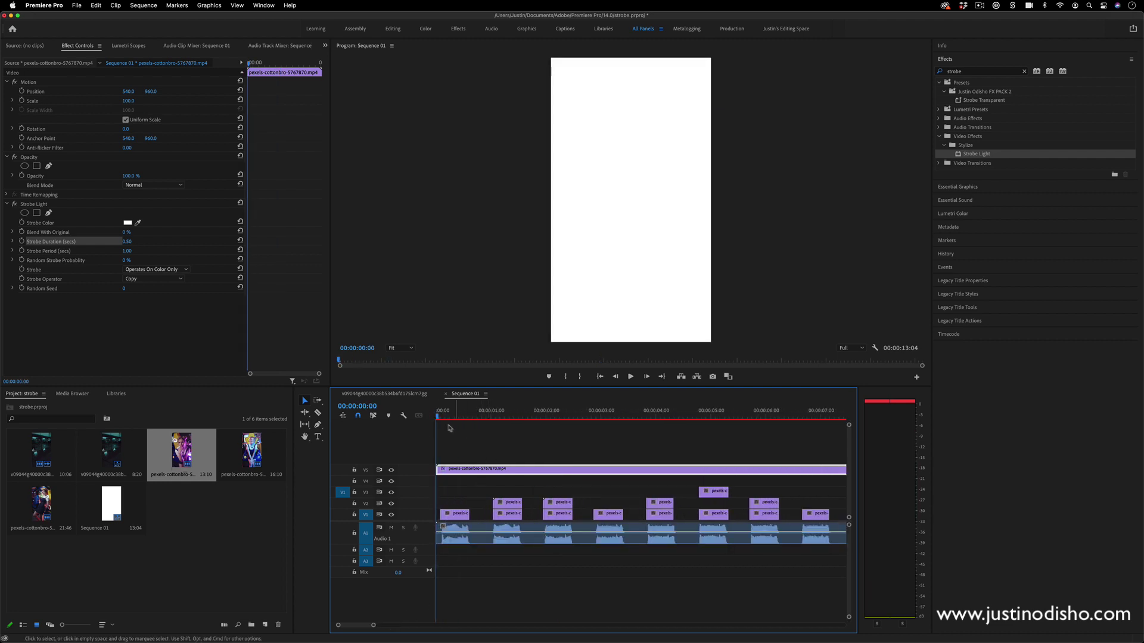
left_click_drag(443, 416, 486, 418)
key("Home")
key("space")
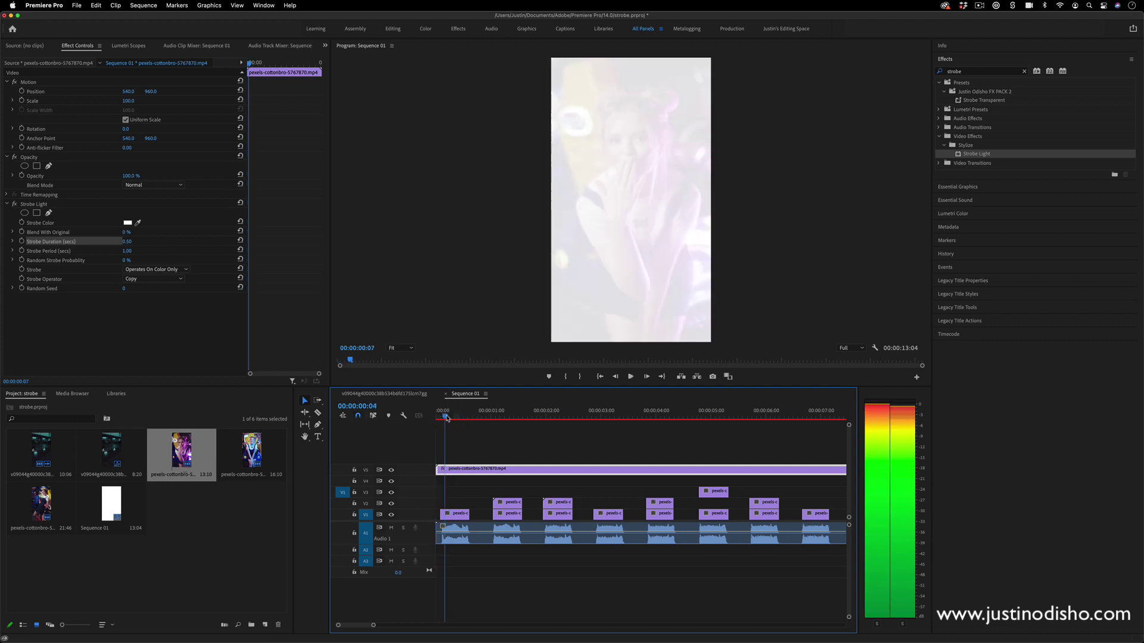
Set the Strobe Duration to .6 and preview the strobe from the sequence start.
left_click(143, 250)
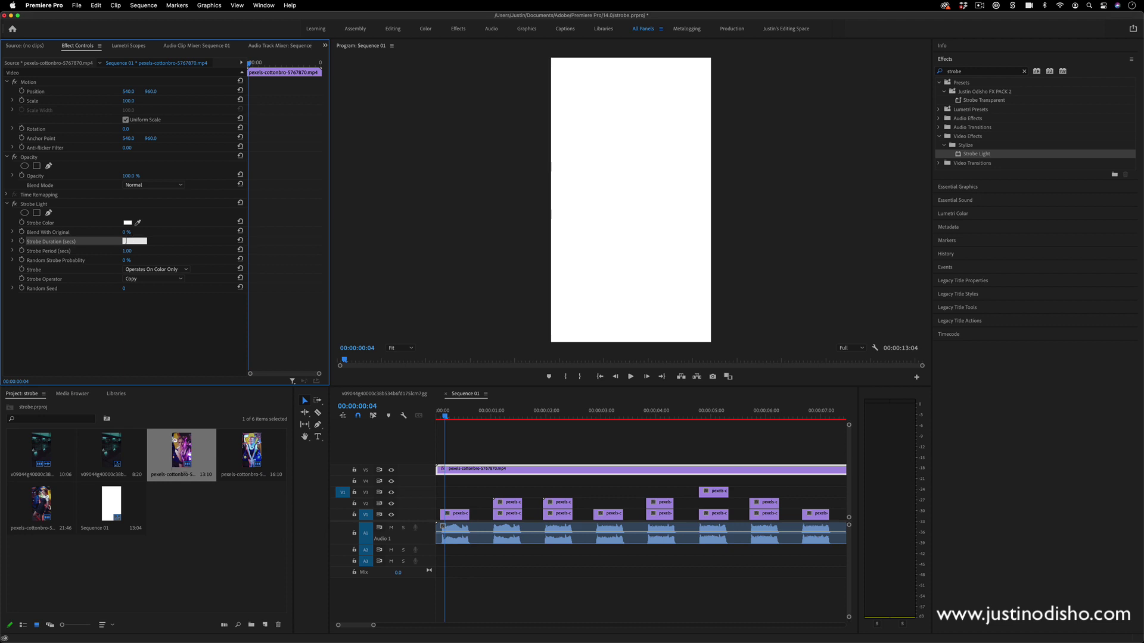
type(".6")
key("Return")
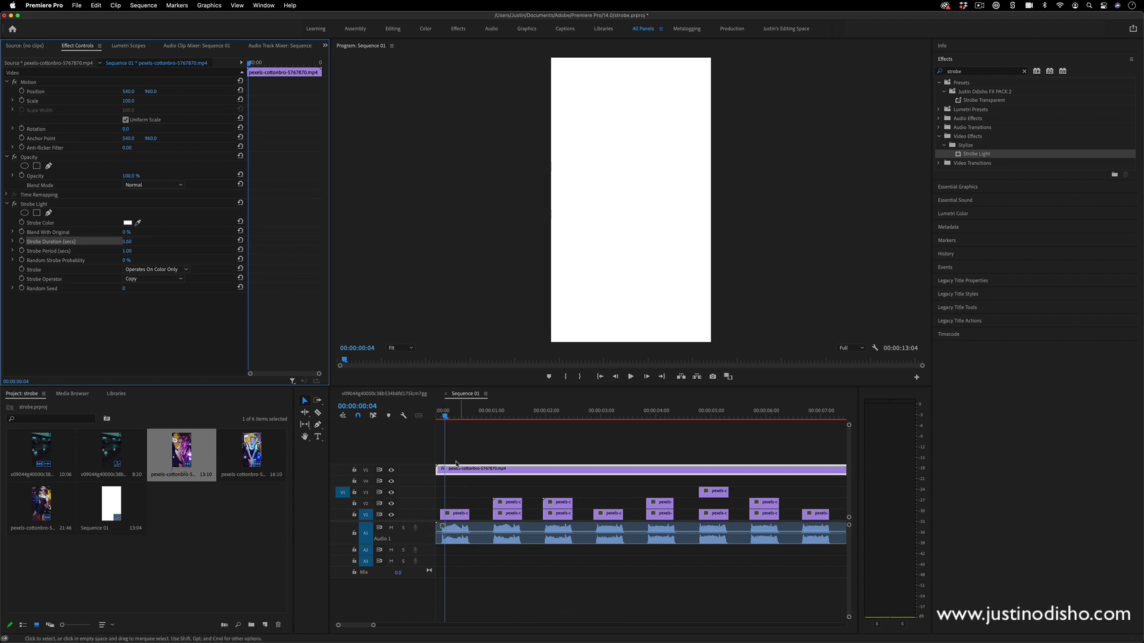
left_click_drag(438, 413, 426, 420)
key("space")
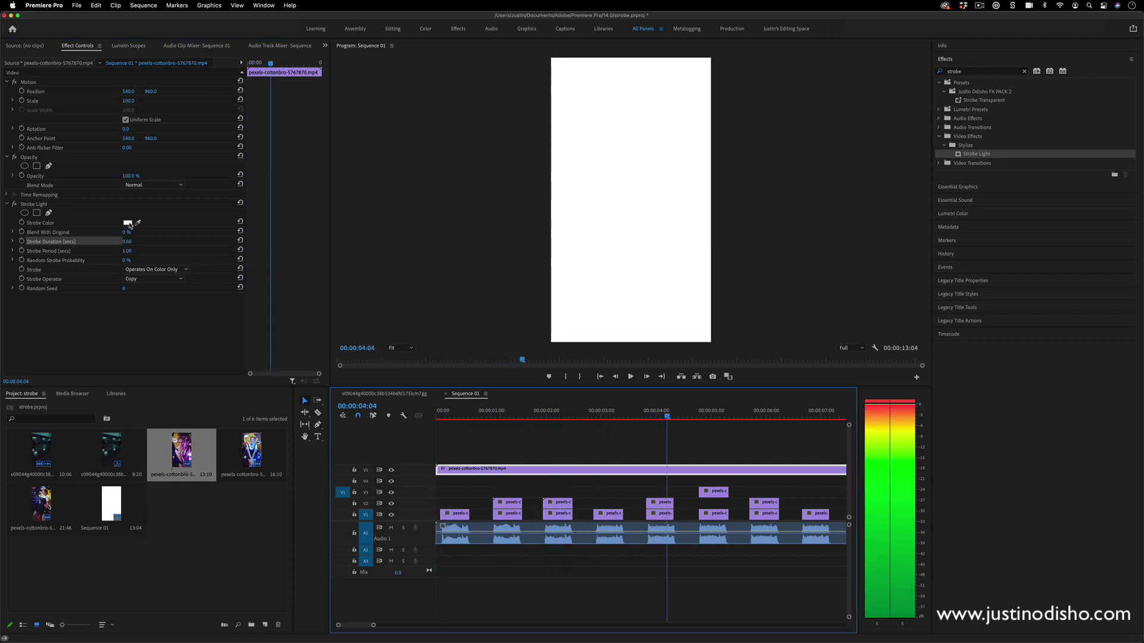
Change the Strobe Light colour to black and replay the sequence from the start.
left_click(127, 222)
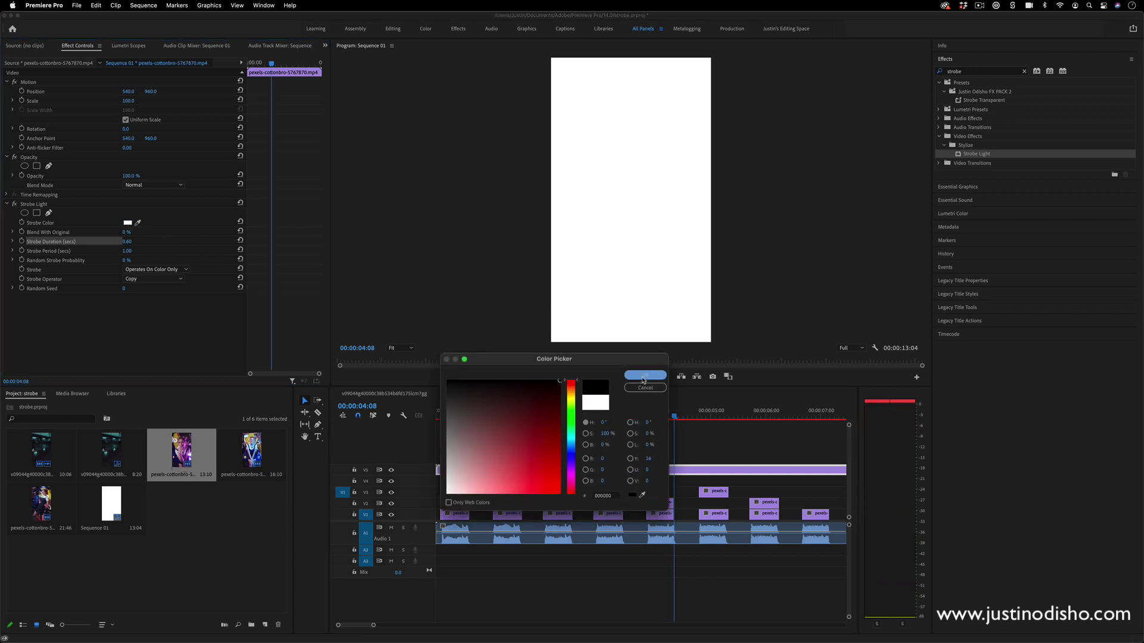
left_click(643, 379)
key("space")
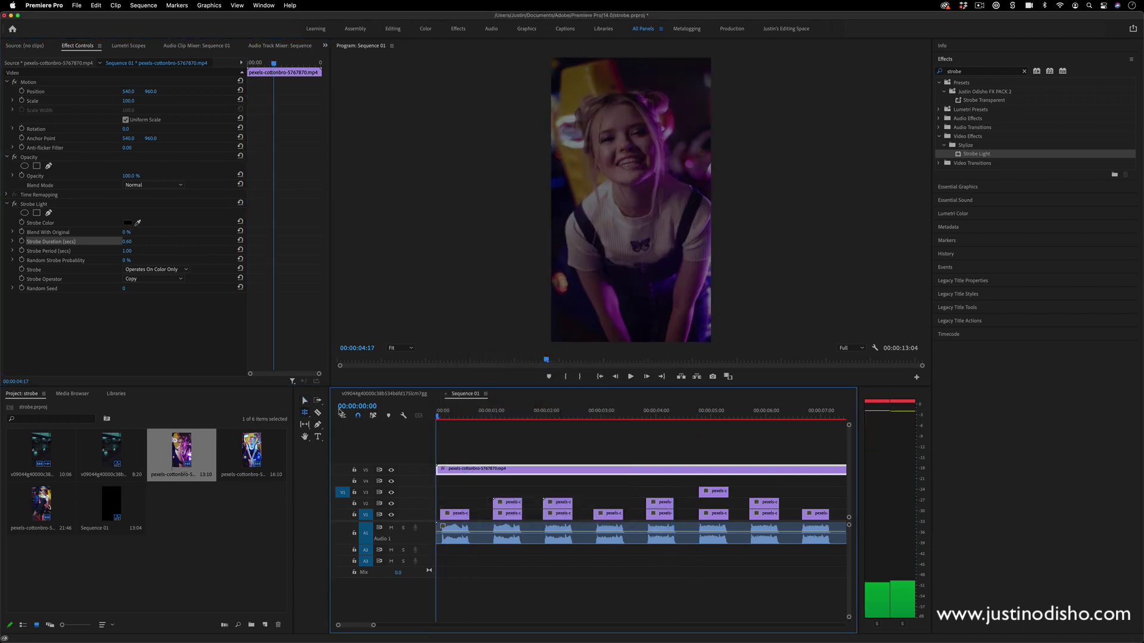
left_click_drag(444, 418, 418, 419)
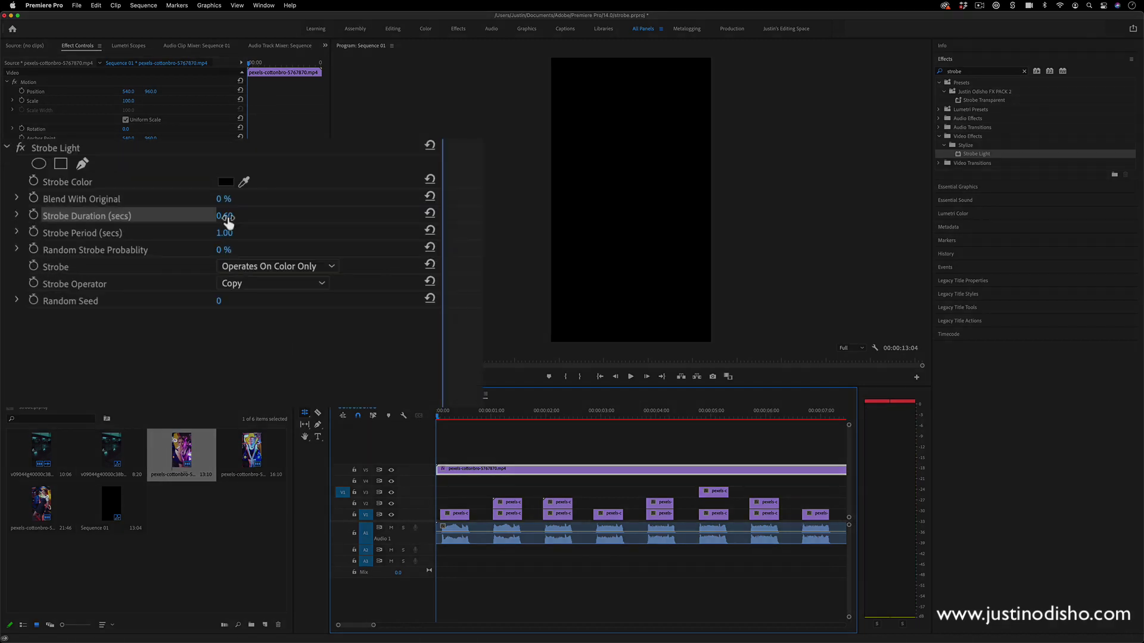
Set Strobe Duration to 0.10 and Strobe Period to 0.20, then preview playback.
left_click(239, 213)
key("BackSpace")
type(".1")
left_click(229, 233)
type(".2")
key("Return")
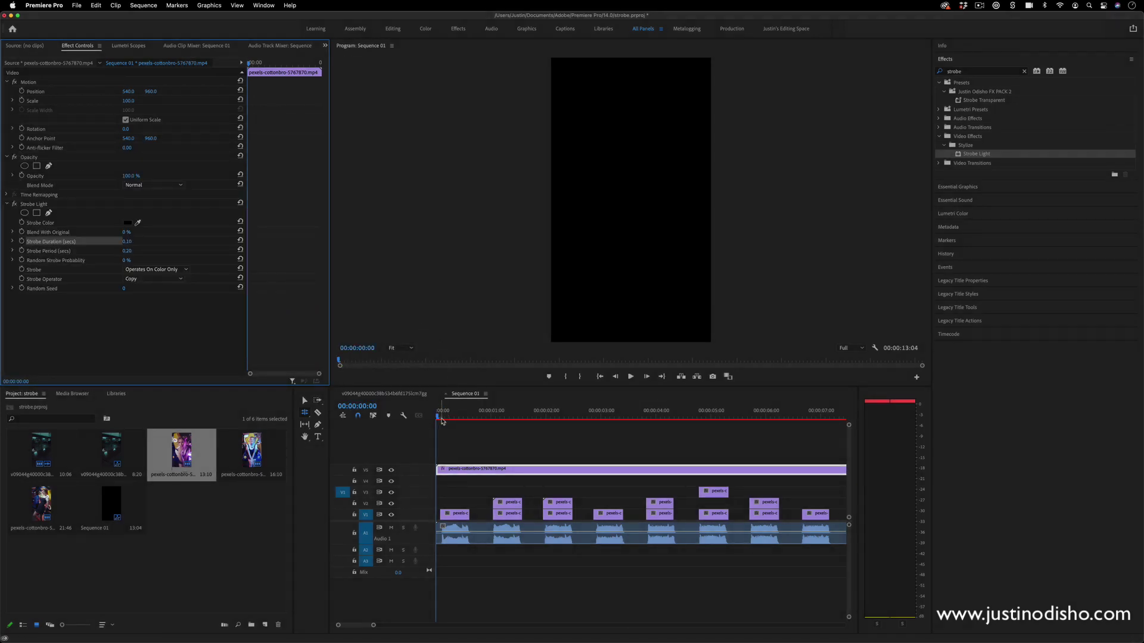
key("space")
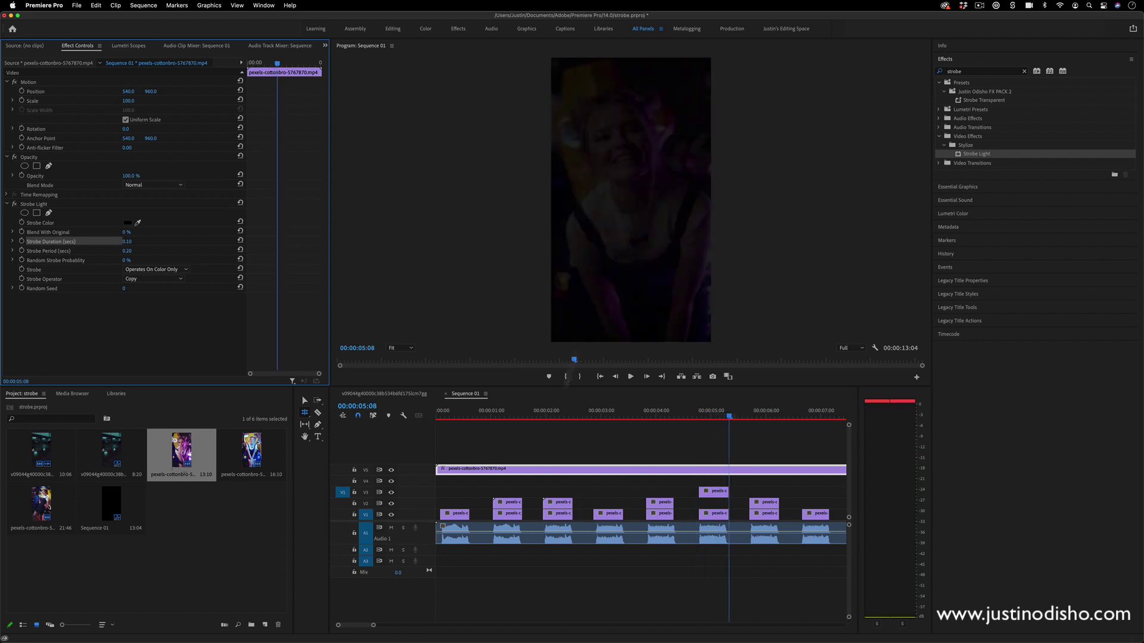
key("space")
Split the V5 strobe clip at the first beat and delete the unwanted piece.
left_click_drag(491, 416, 439, 416)
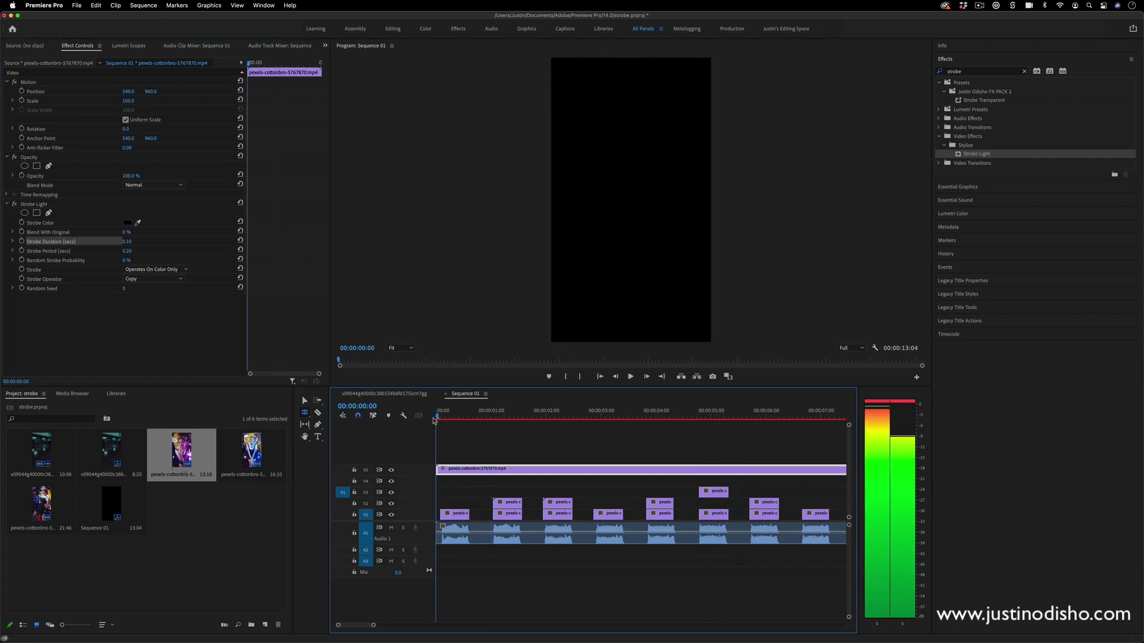
key("c")
left_click(470, 470)
key("v")
key("BackSpace")
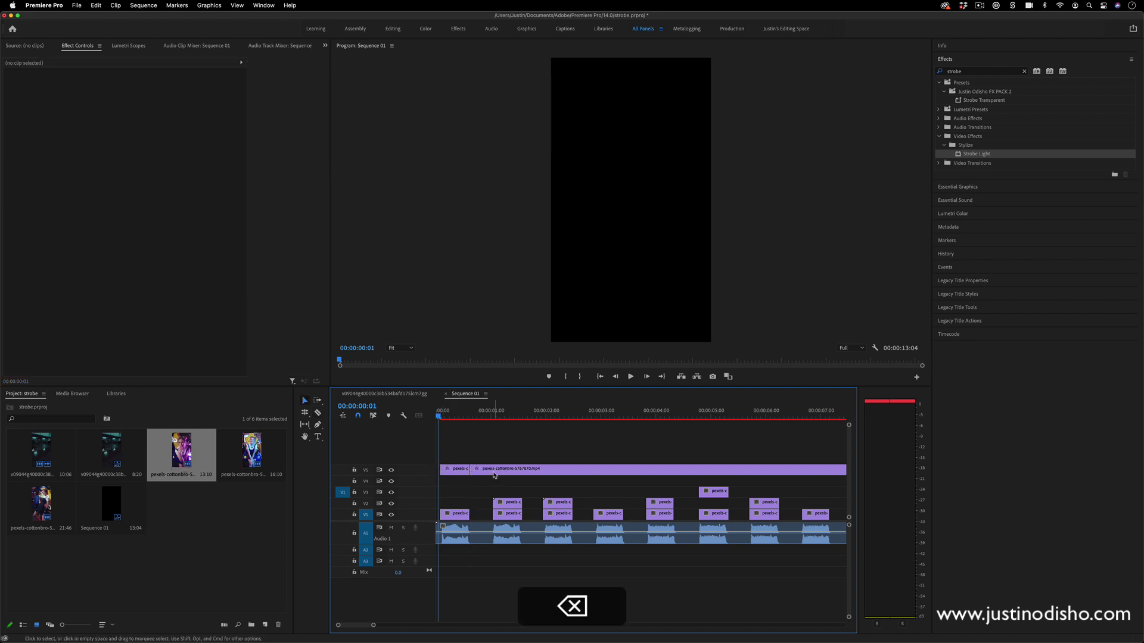
Cut at the next two beats, remove the short piece and the long leftover strobe clip.
left_click(492, 470)
left_click(523, 470)
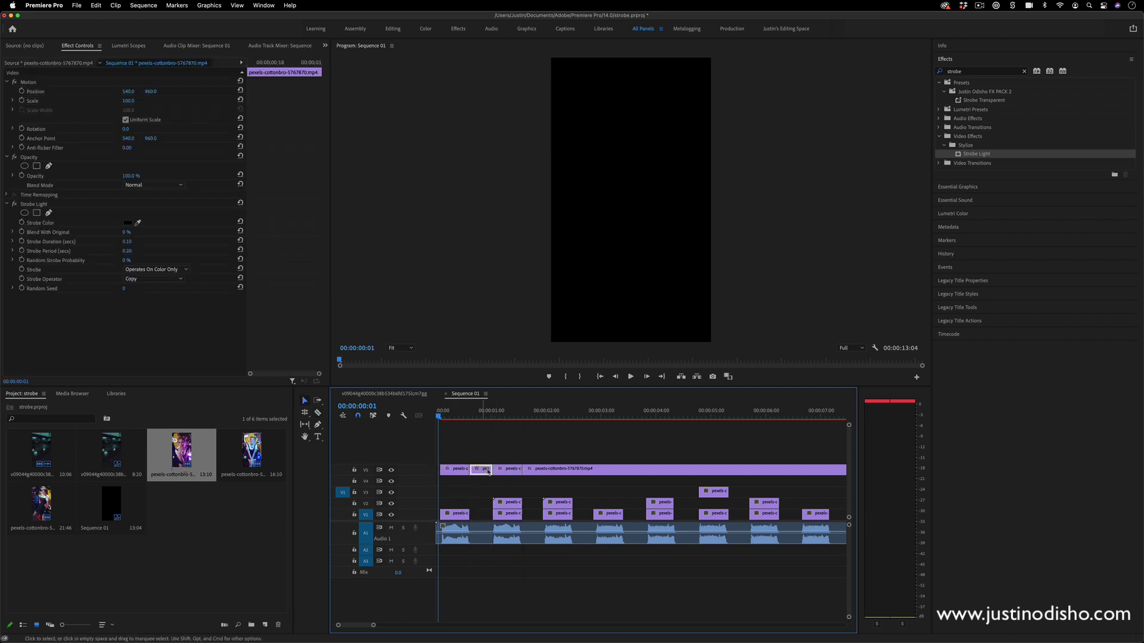
key("BackSpace")
left_click_drag(525, 469, 542, 469)
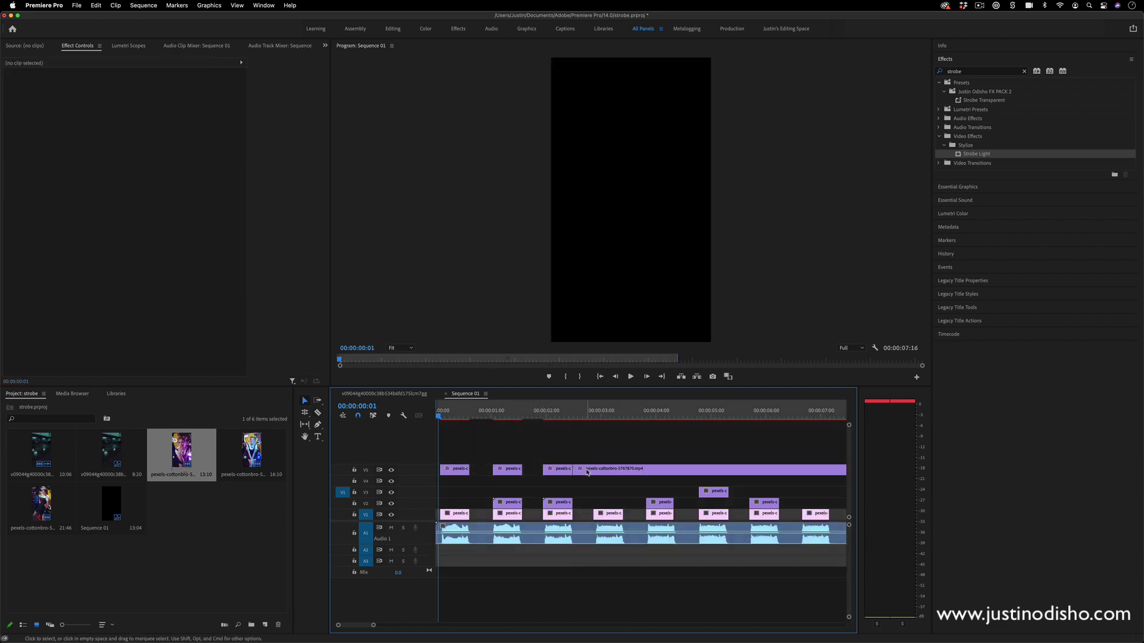
left_click(591, 471)
key("BackSpace")
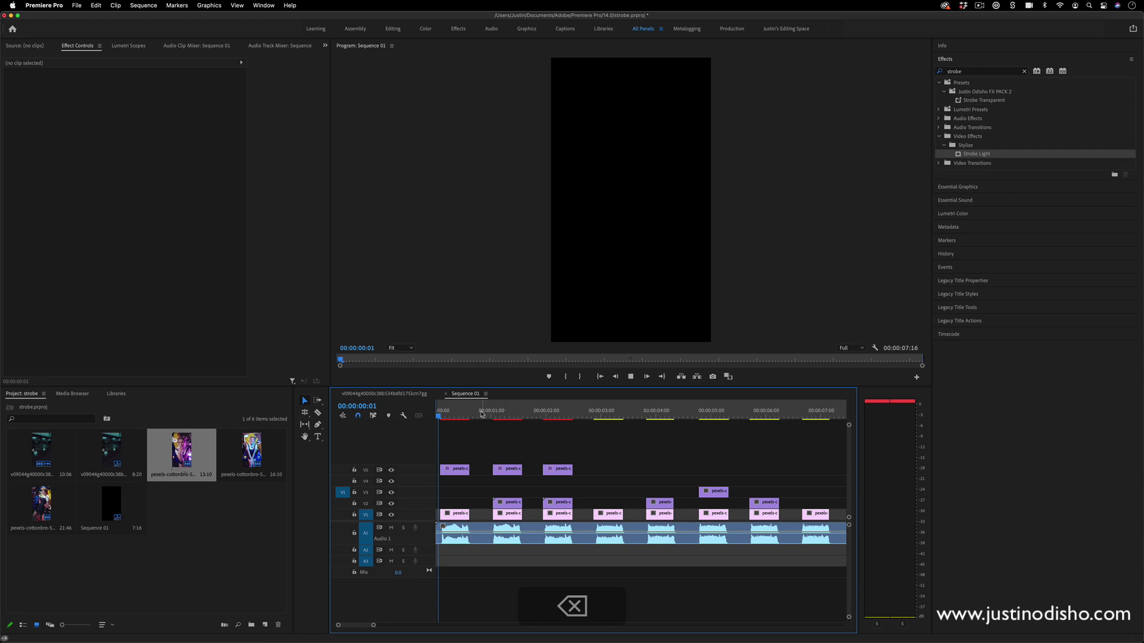
Play back the three strobe pieces, then select the second piece's Strobe Light effect.
key("space")
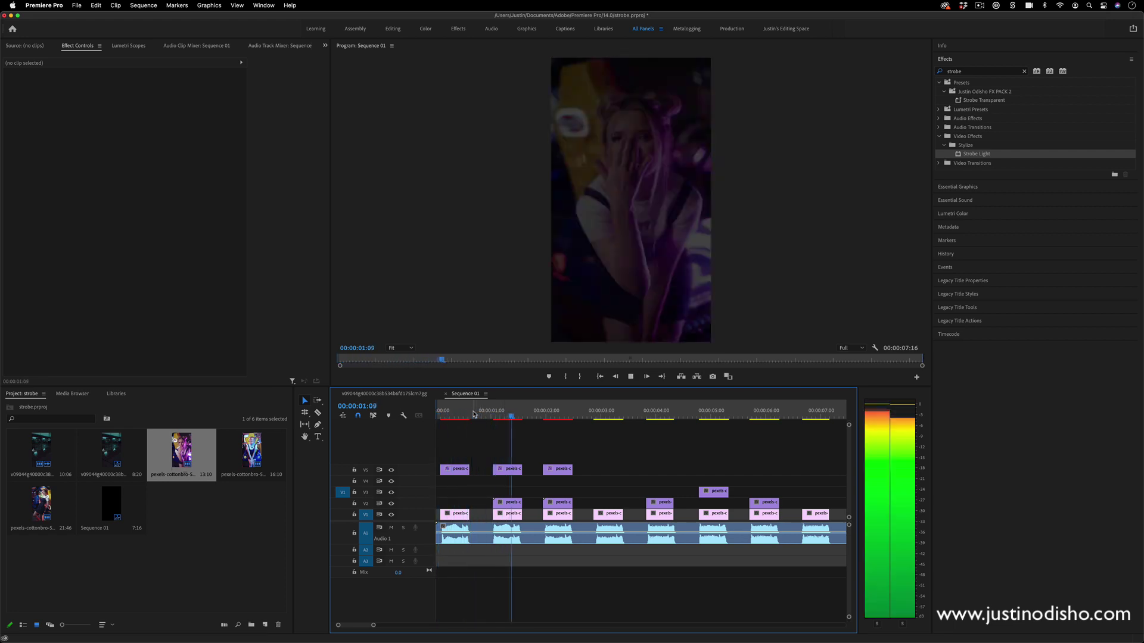
key("space")
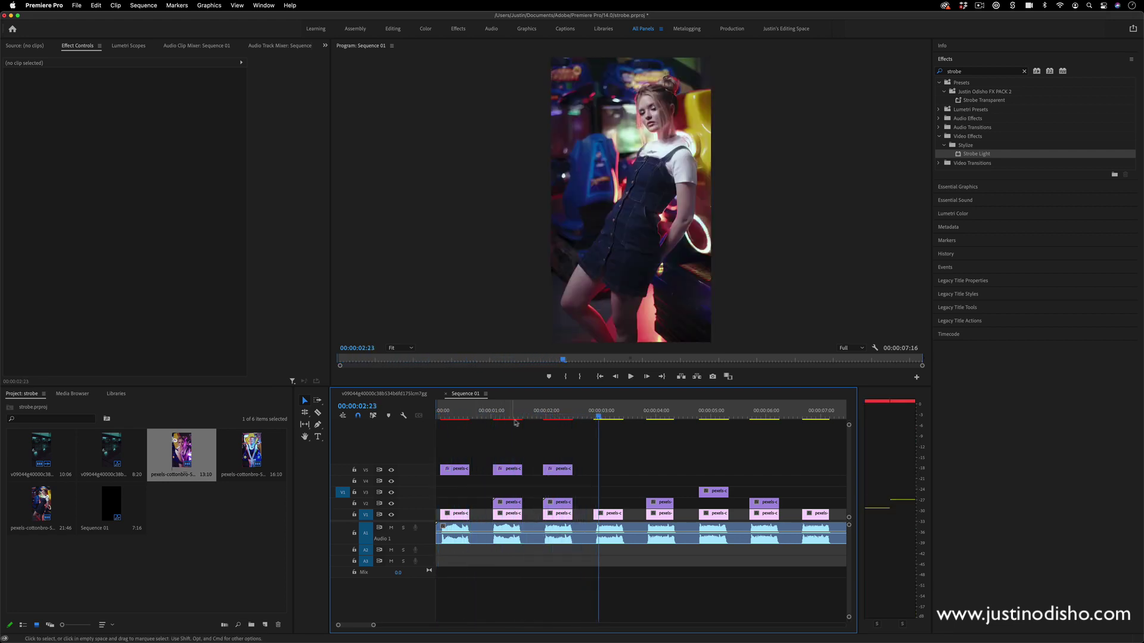
left_click(548, 411)
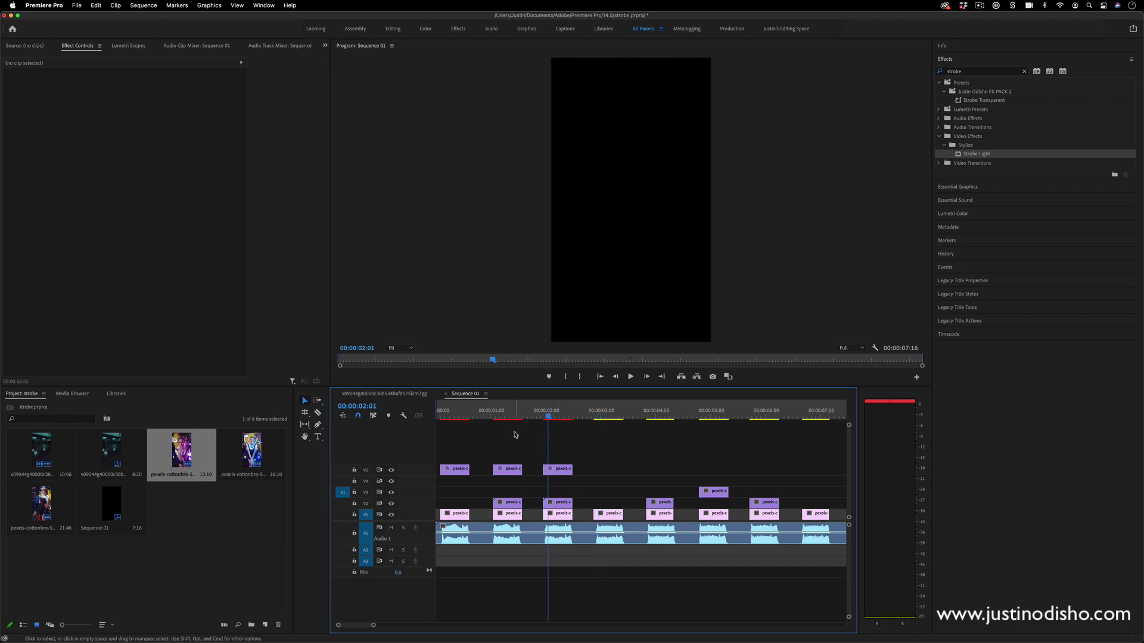
right_click(515, 405)
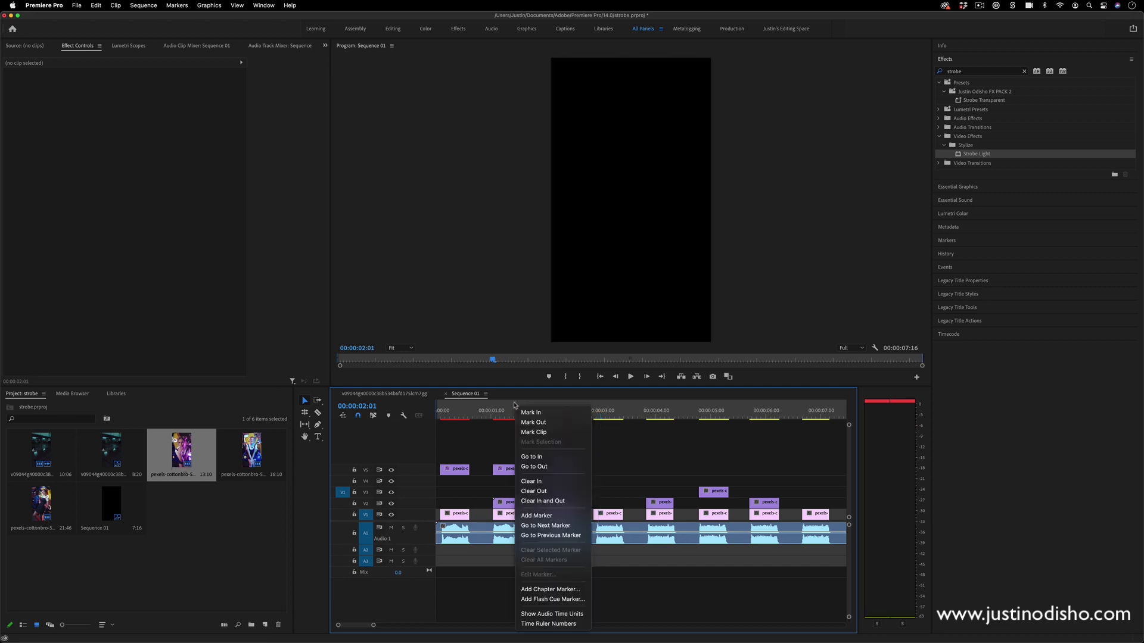
left_click(506, 469)
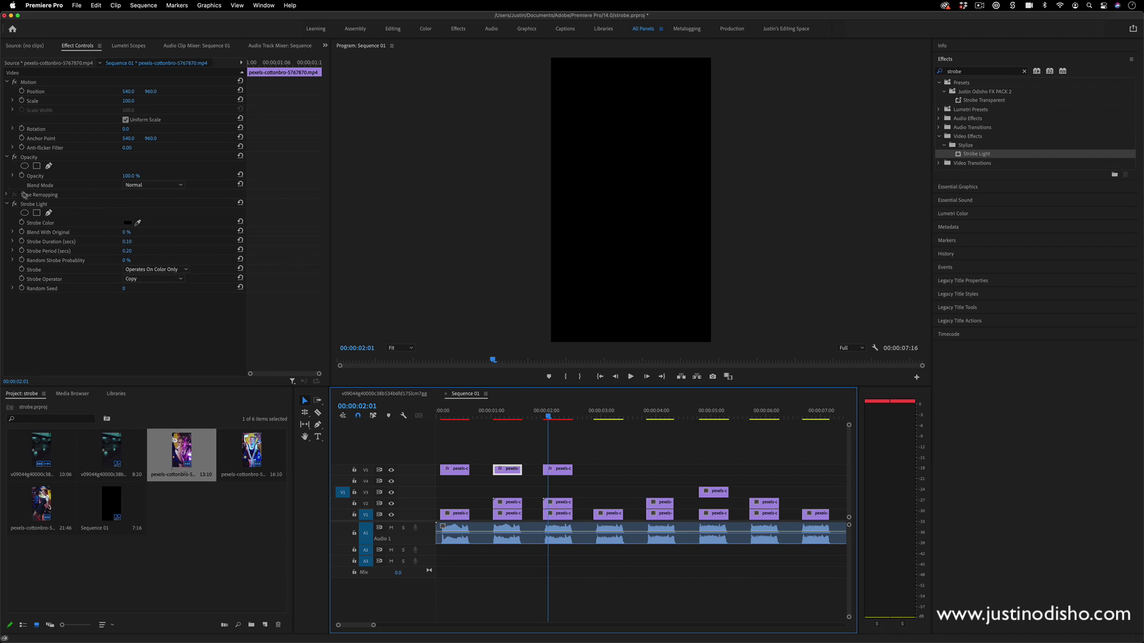
left_click(44, 204)
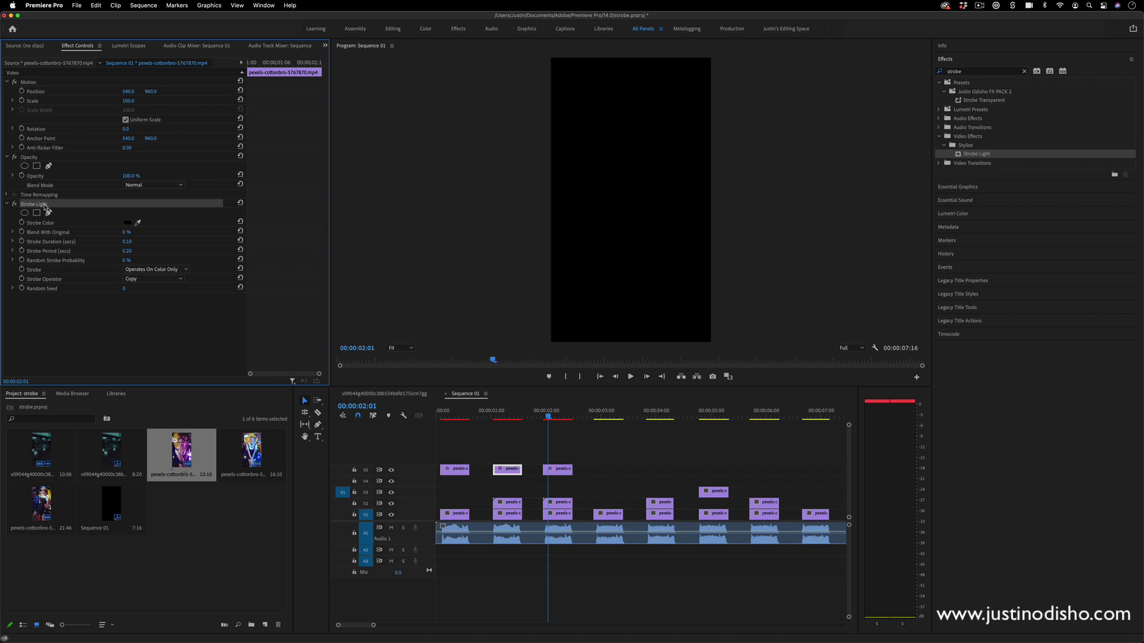
key("space")
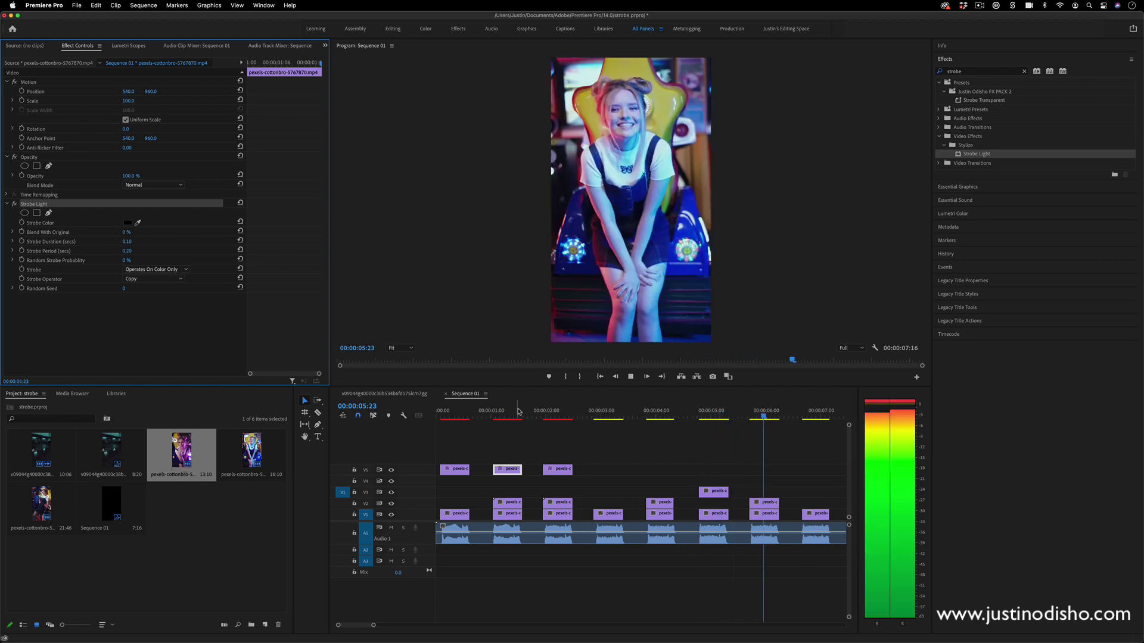
key("space")
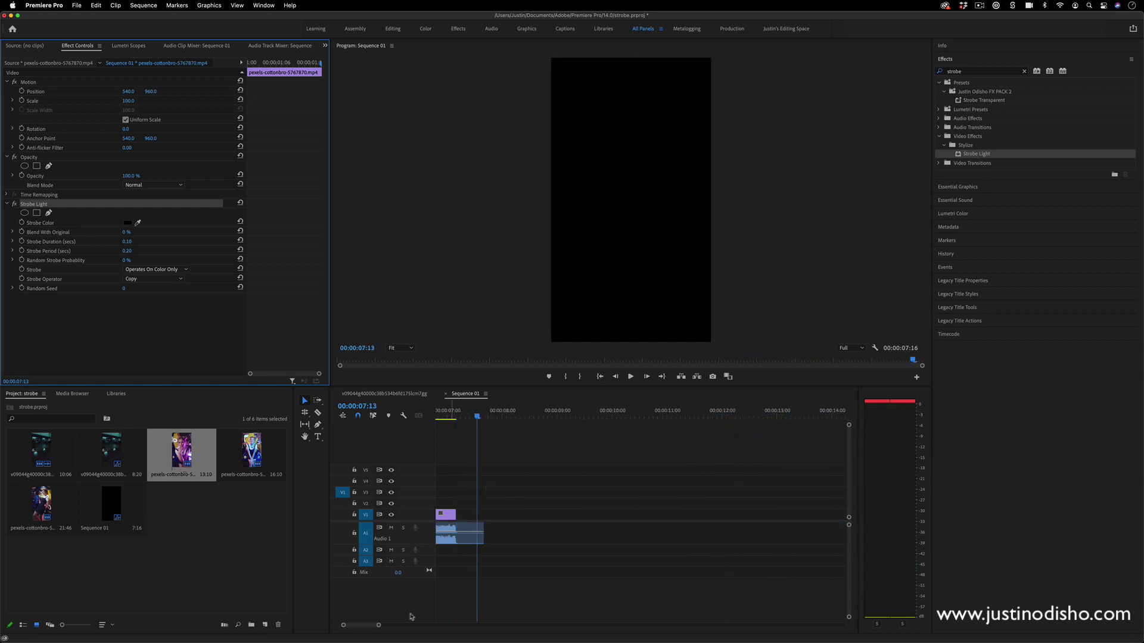